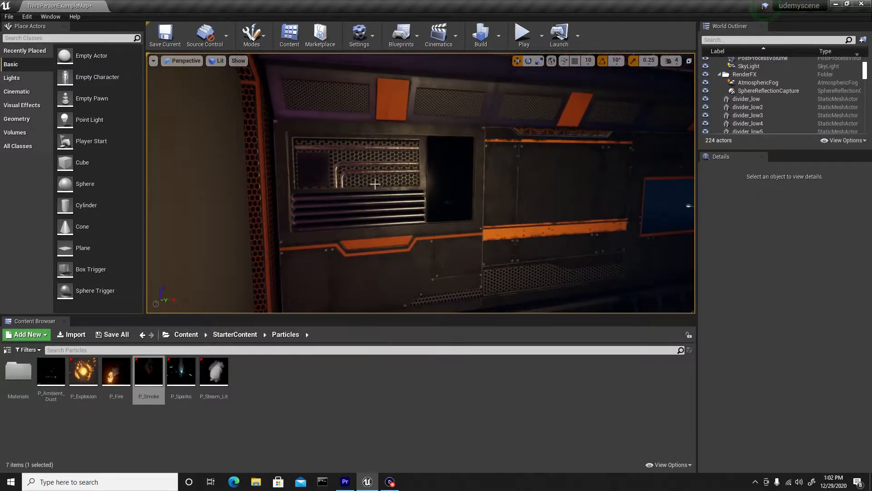
# Open the StarterContent Particles folder and place a P_Smoke emitter in the corridor beside the fire and sparks.
pyautogui.press('w')
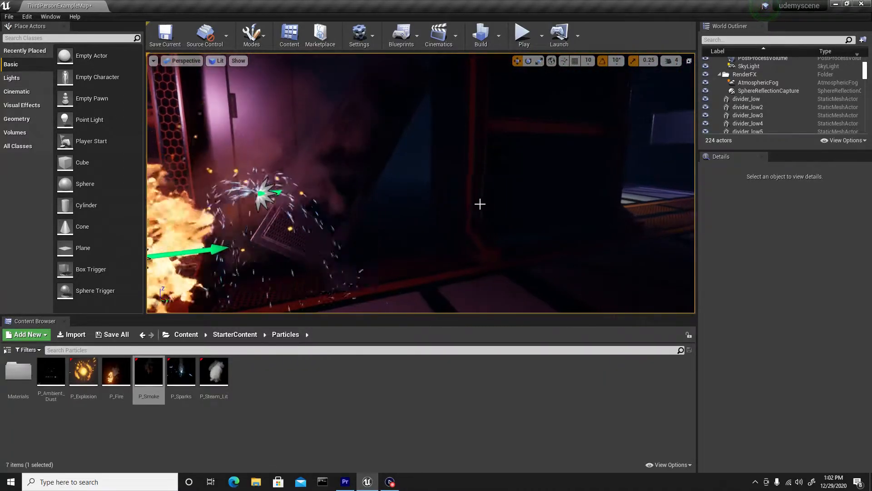
pyautogui.click(186, 335)
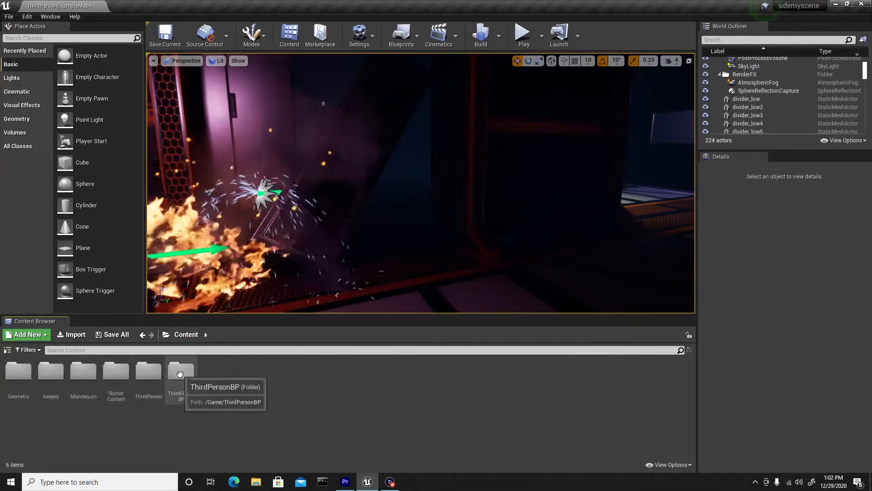
pyautogui.doubleClick(123, 378)
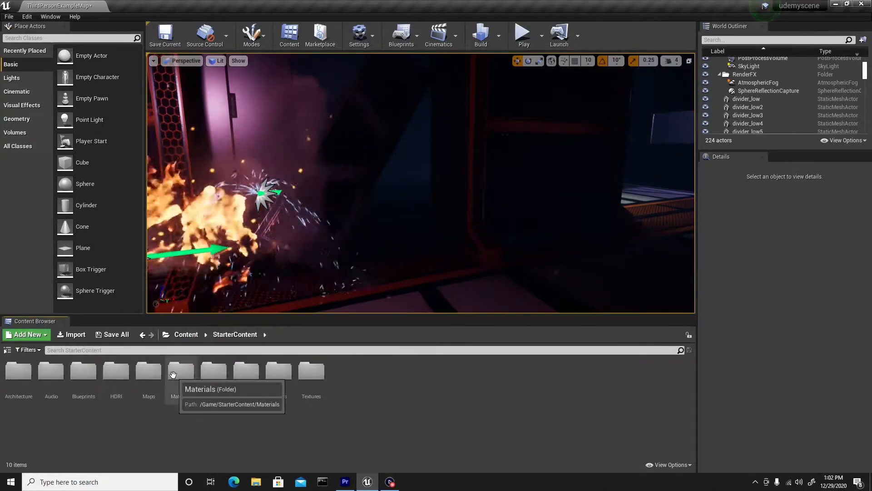
pyautogui.doubleClick(213, 371)
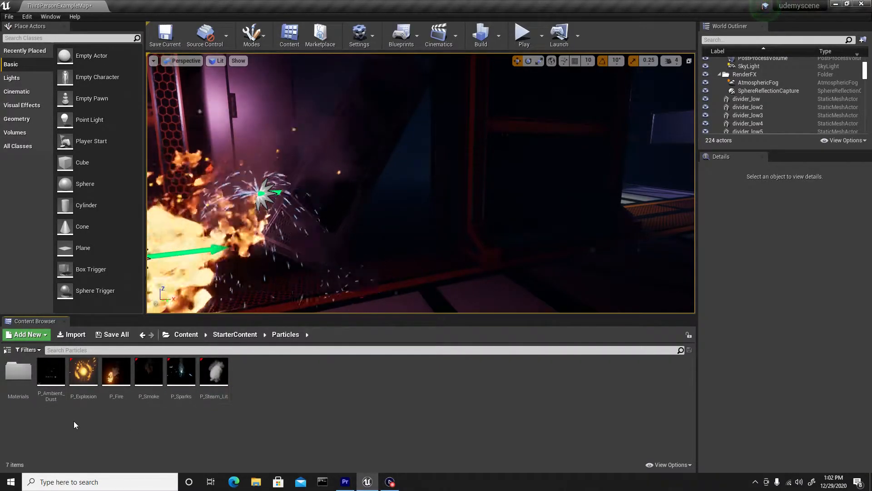
pyautogui.click(150, 376)
pyautogui.moveTo(150, 376); pyautogui.dragTo(279, 150)
# Adjust the position of the new P_Smoke emitter beside the fire and sparks.
pyautogui.moveTo(279, 149); pyautogui.dragTo(241, 148, button='right')
pyautogui.press('w')
pyautogui.press('s')
pyautogui.press('w')
pyautogui.moveTo(386, 163); pyautogui.dragTo(433, 171)
pyautogui.press('s')
# Place a second P_Smoke emitter at the louvred vent in the wall with orange trim and shift it along the vent.
pyautogui.moveTo(433, 171); pyautogui.dragTo(318, 166, button='right')
pyautogui.press('w')
pyautogui.moveTo(482, 216); pyautogui.dragTo(456, 204, button='right')
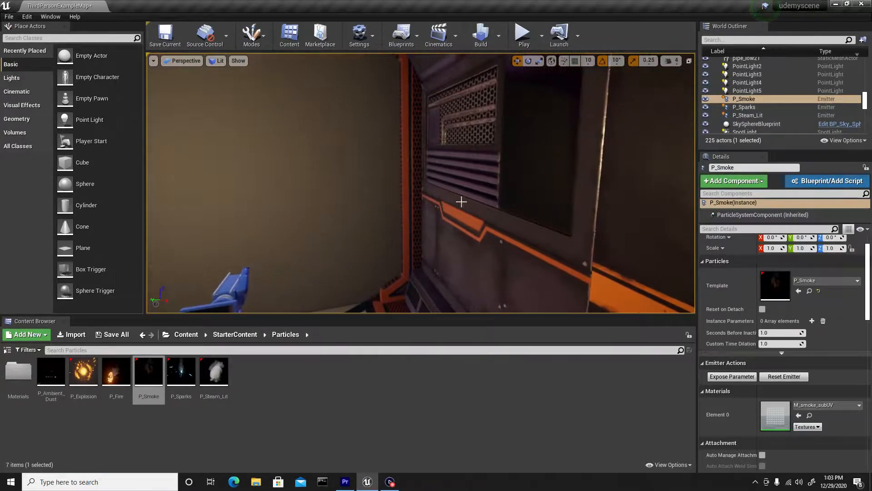
pyautogui.moveTo(167, 381); pyautogui.dragTo(450, 266)
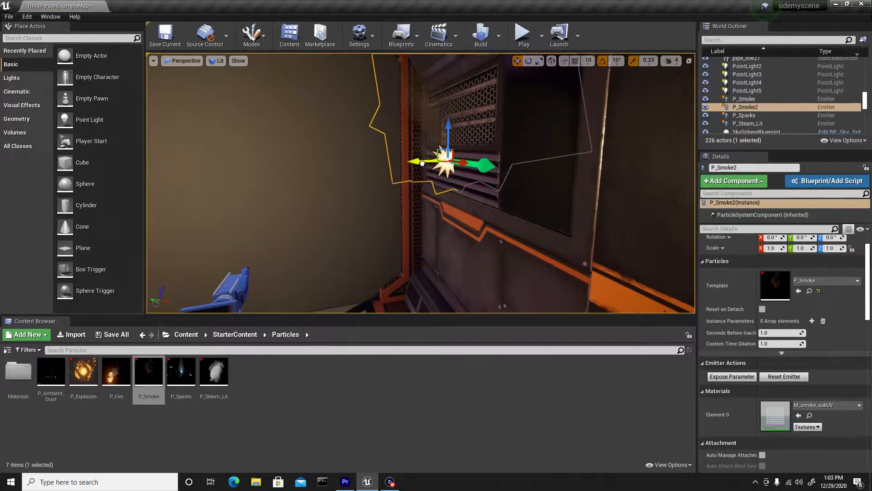
pyautogui.press('a')
pyautogui.moveTo(468, 174); pyautogui.dragTo(400, 158, button='right')
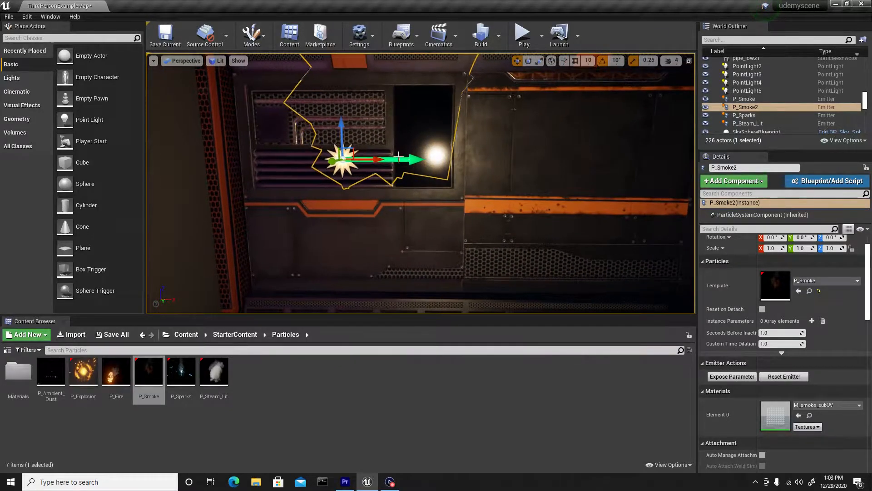
pyautogui.press('w')
pyautogui.moveTo(417, 214); pyautogui.dragTo(350, 216, button='right')
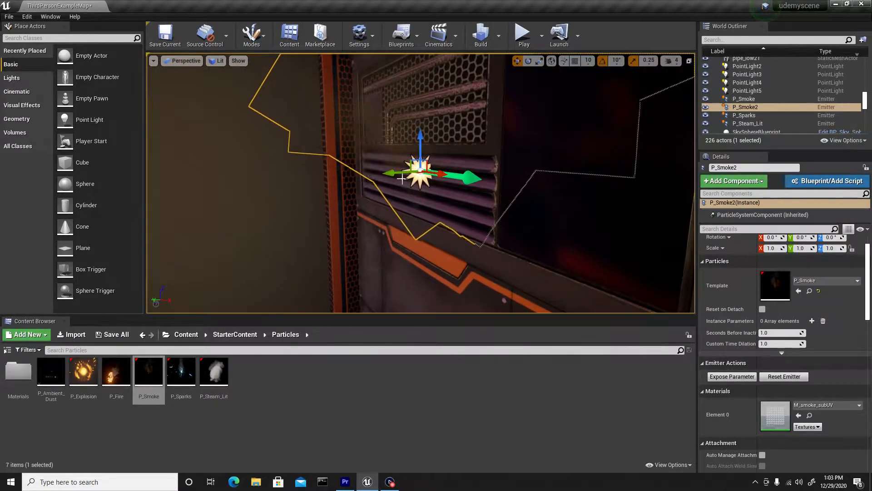
pyautogui.moveTo(397, 173); pyautogui.dragTo(375, 175)
# Place a third P_Smoke emitter by the vent panel in the dark section of the corridor and adjust its position.
pyautogui.moveTo(375, 176); pyautogui.dragTo(591, 182, button='right')
pyautogui.press('w')
pyautogui.moveTo(400, 237); pyautogui.dragTo(339, 243, button='right')
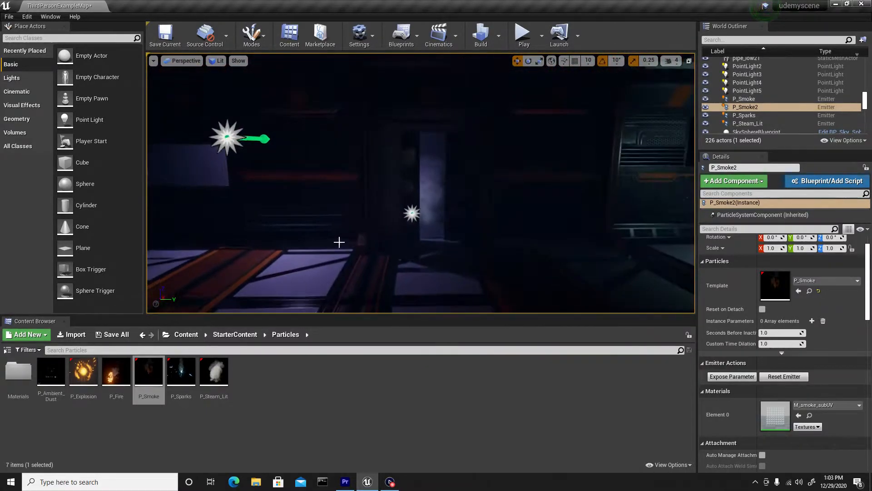
pyautogui.moveTo(420, 244); pyautogui.dragTo(540, 257, button='right')
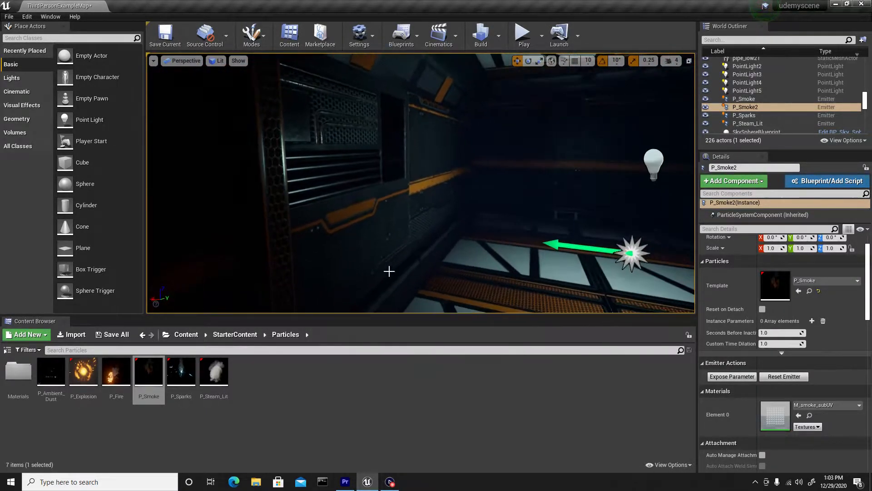
pyautogui.moveTo(153, 371); pyautogui.dragTo(353, 227)
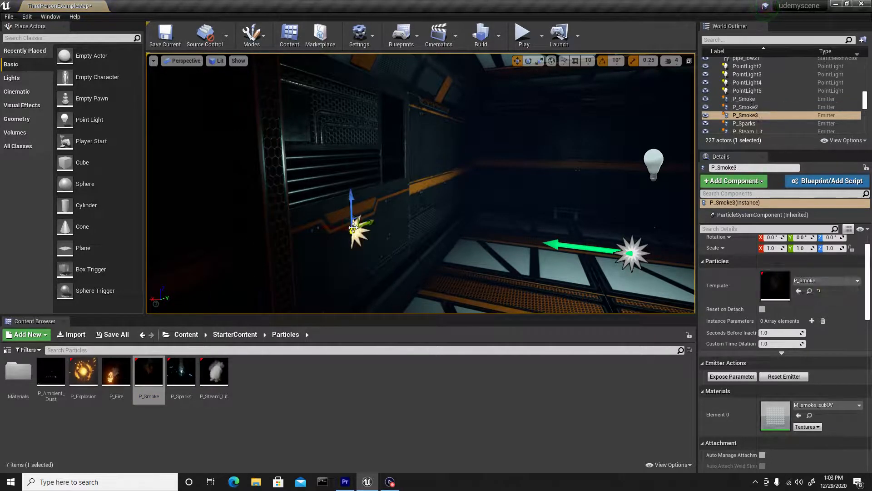
pyautogui.moveTo(335, 171); pyautogui.dragTo(365, 174)
# Add a cube to the level in front of the orange-framed window in the corridor wall.
pyautogui.moveTo(393, 220); pyautogui.dragTo(727, 220, button='right')
pyautogui.press('w')
pyautogui.press('w')
pyautogui.moveTo(509, 241); pyautogui.dragTo(441, 243, button='right')
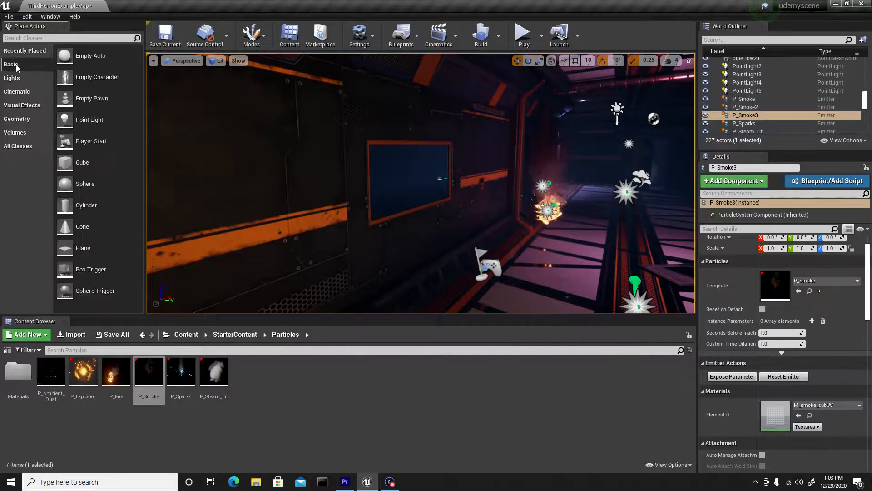
pyautogui.moveTo(95, 162); pyautogui.dragTo(417, 162)
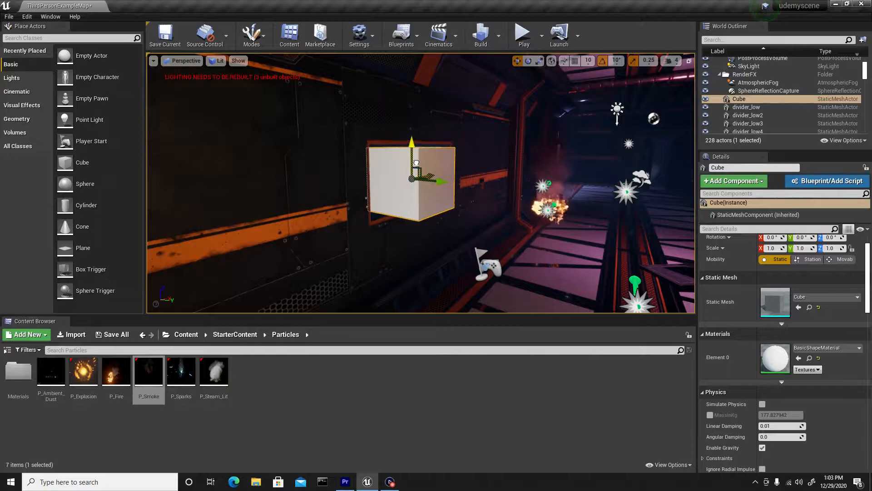
pyautogui.moveTo(352, 180); pyautogui.dragTo(354, 141)
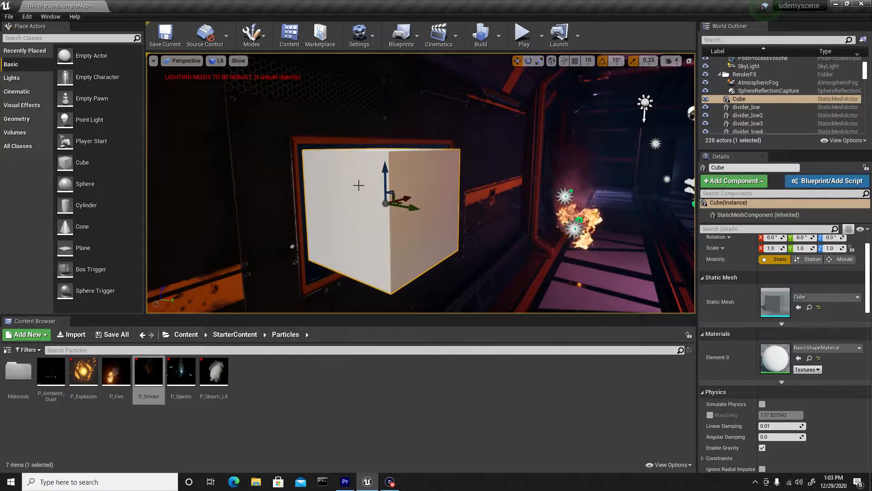
# Disable scale snapping and thin the cube into a flat pane with a Y scale of about 0.03.
pyautogui.moveTo(408, 213); pyautogui.dragTo(390, 215)
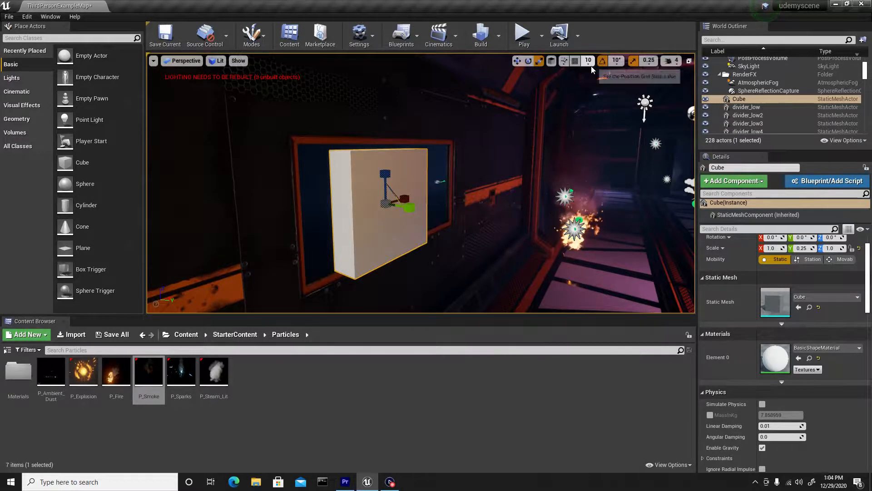
pyautogui.click(603, 61)
pyautogui.moveTo(409, 210); pyautogui.dragTo(407, 210)
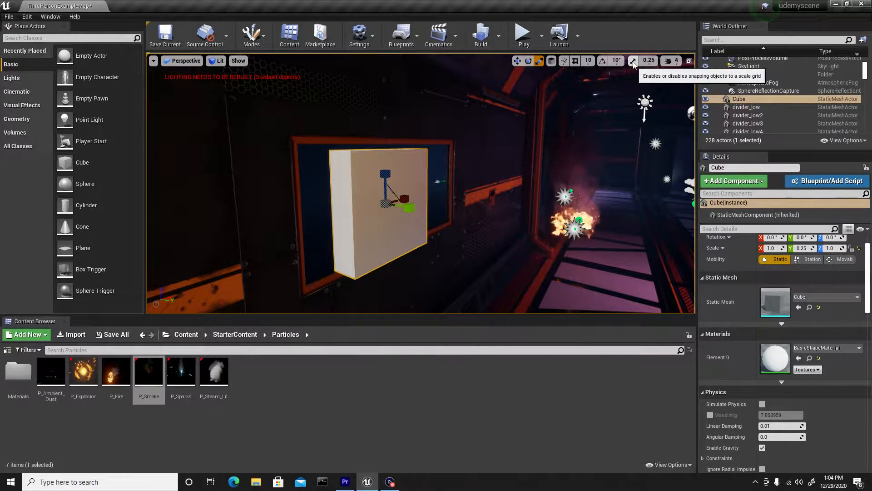
pyautogui.moveTo(411, 210); pyautogui.dragTo(394, 212)
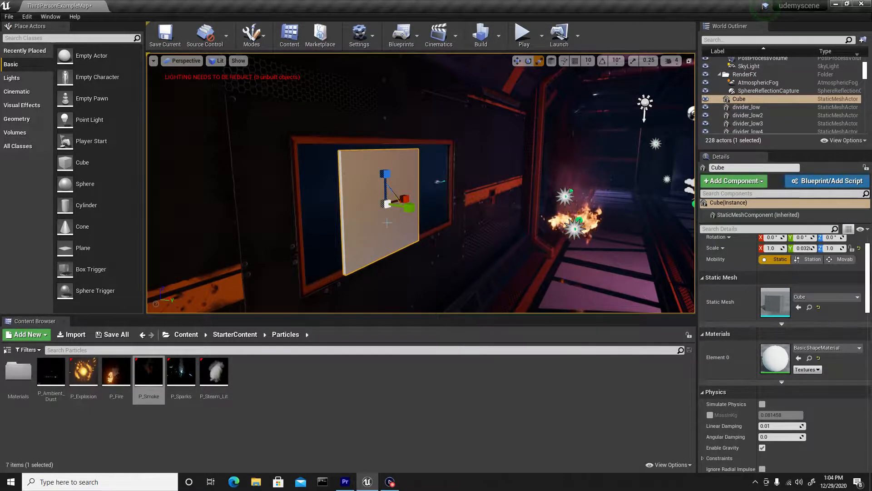
# Stretch the pane to fill the window frame, with an X scale of about 2.43 and a Z scale of about 1.18.
pyautogui.moveTo(410, 207)
pyautogui.mouseDown()
pyautogui.moveTo(397, 202)
pyautogui.moveTo(411, 194)
pyautogui.mouseUp()
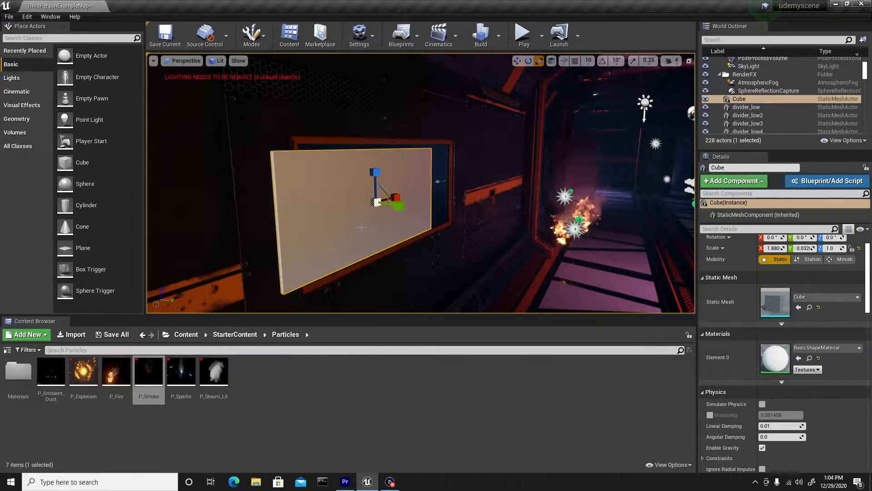
pyautogui.moveTo(399, 207); pyautogui.dragTo(417, 187)
pyautogui.moveTo(417, 187); pyautogui.dragTo(471, 236, button='right')
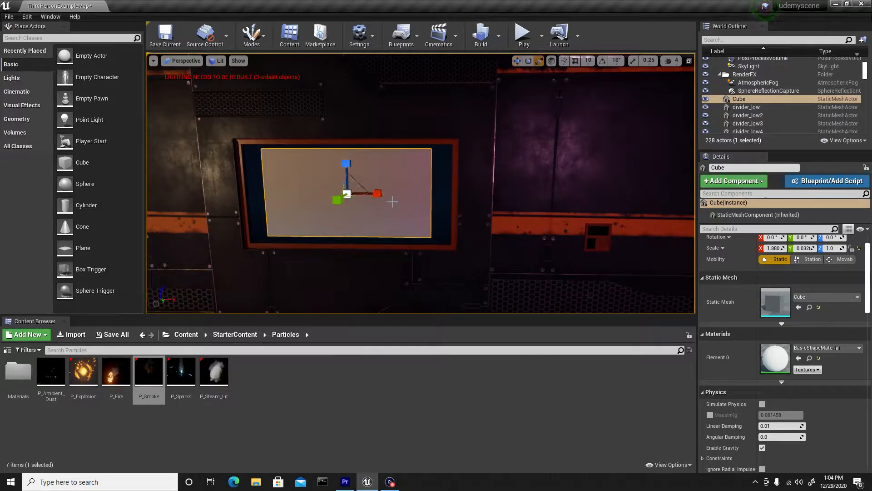
pyautogui.moveTo(377, 194); pyautogui.dragTo(394, 193)
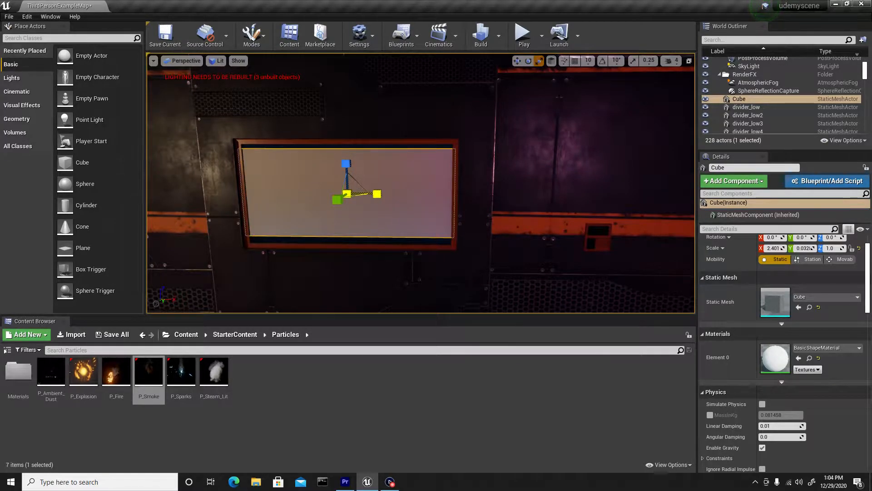
pyautogui.moveTo(348, 164); pyautogui.dragTo(347, 157)
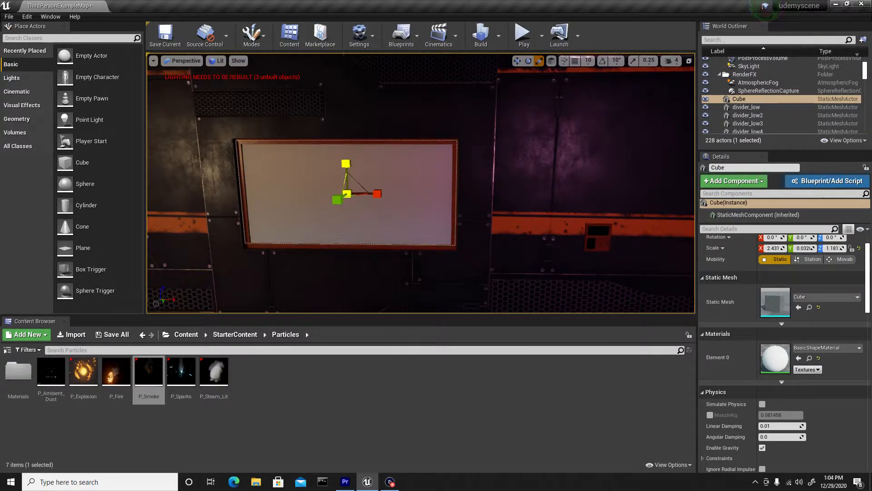
pyautogui.moveTo(345, 165); pyautogui.dragTo(346, 167)
# Create a new folder named materialz in the root Content folder.
pyautogui.moveTo(258, 220); pyautogui.dragTo(402, 219, button='right')
pyautogui.press('s')
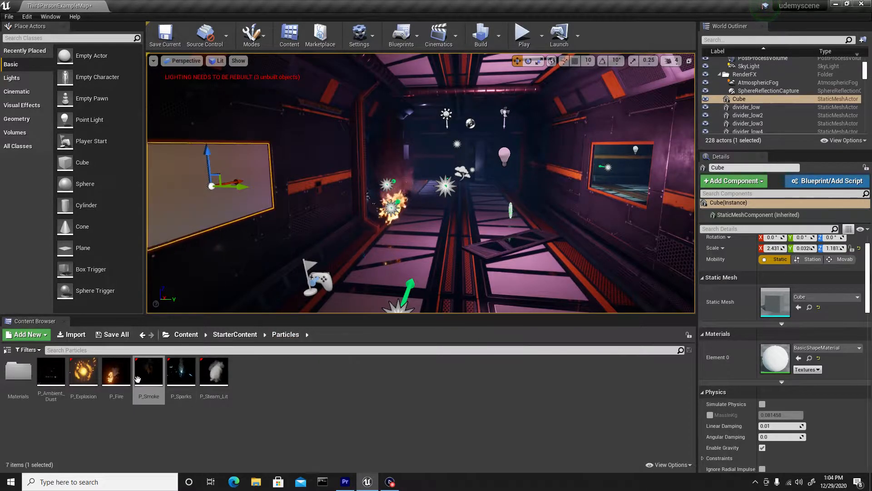
pyautogui.click(181, 336)
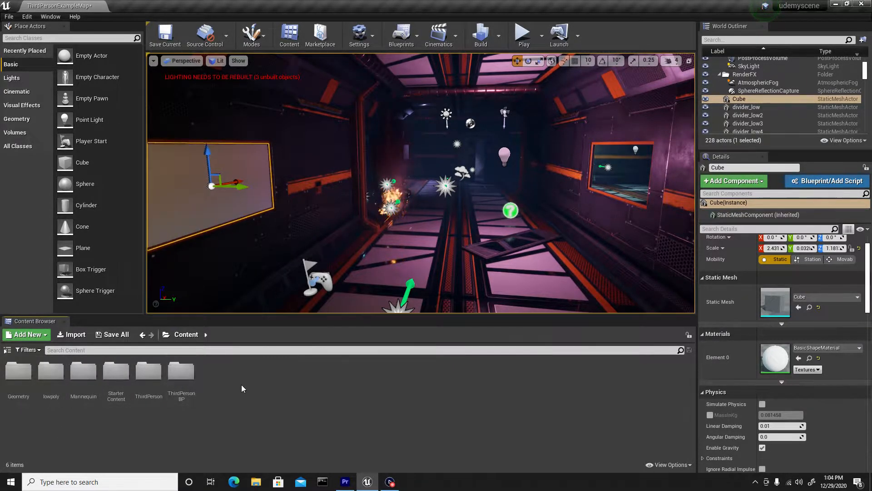
pyautogui.rightClick(225, 375)
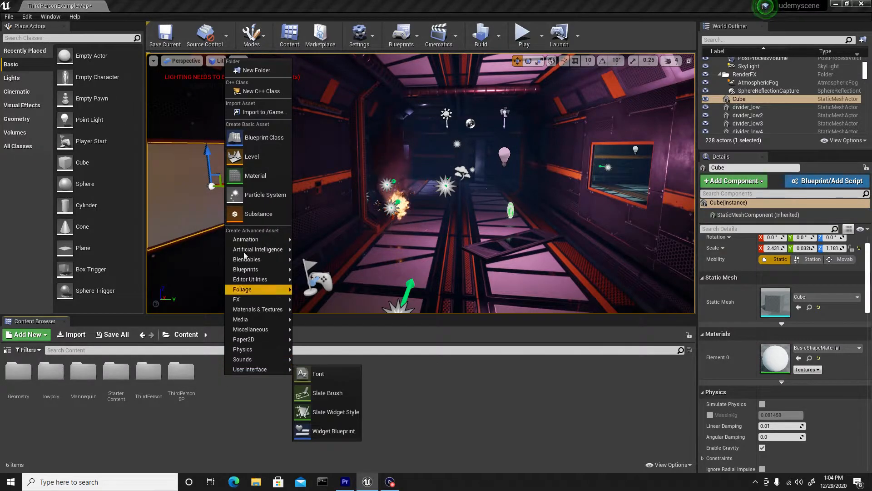
pyautogui.click(248, 69)
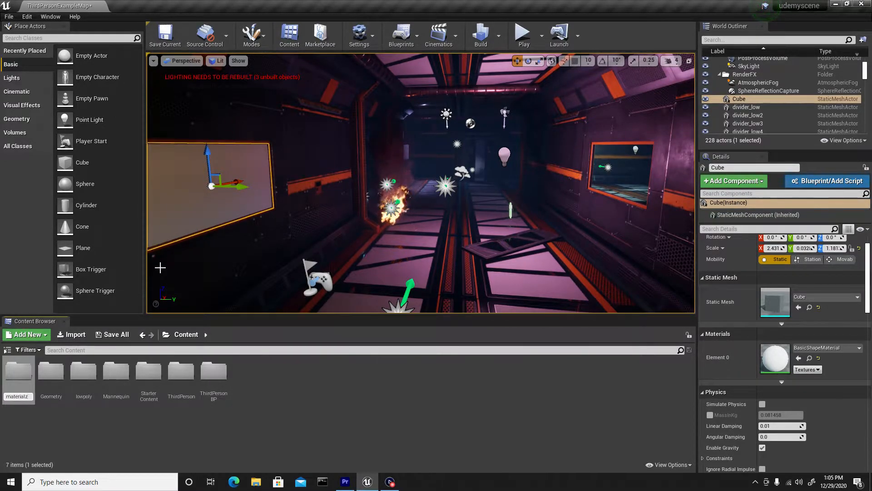
pyautogui.press('Return')
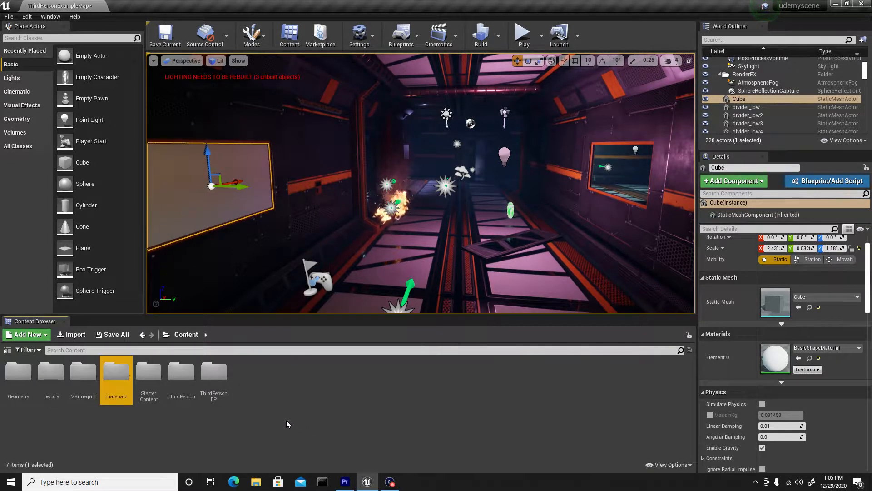
# Create a new material named foggyGlass inside the materialz folder.
pyautogui.doubleClick(117, 375)
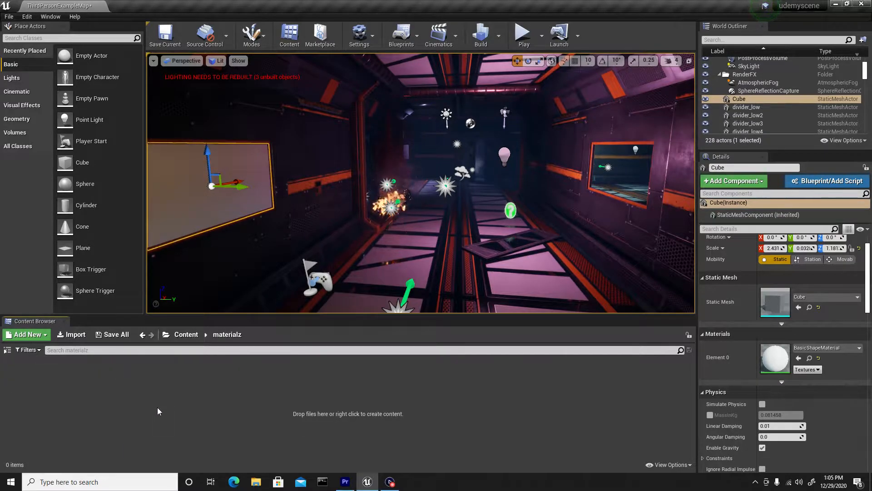
pyautogui.rightClick(89, 392)
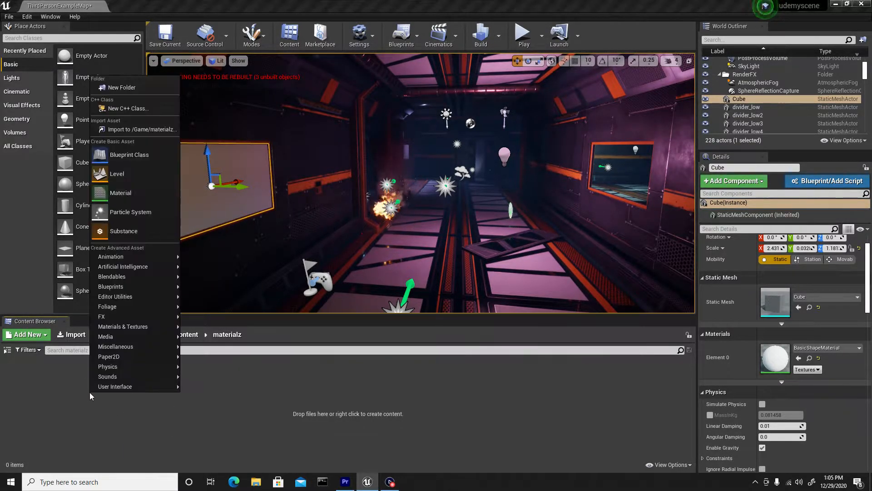
pyautogui.click(116, 195)
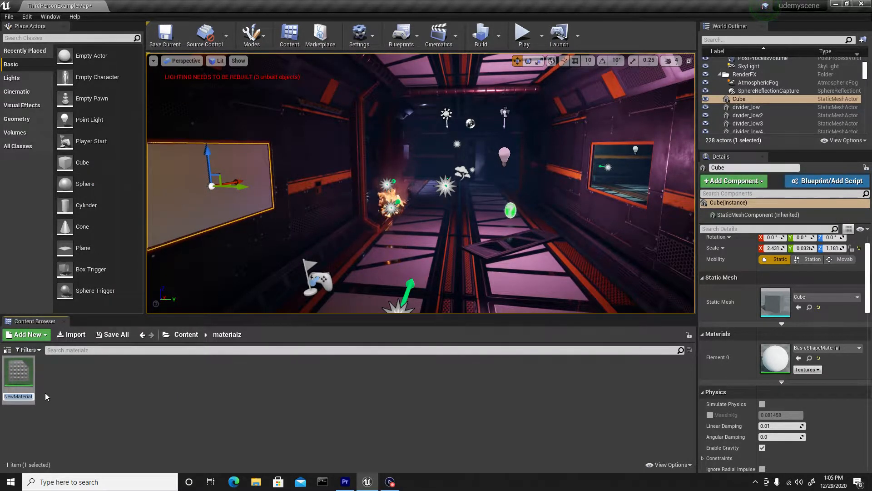
pyautogui.write('foggy')
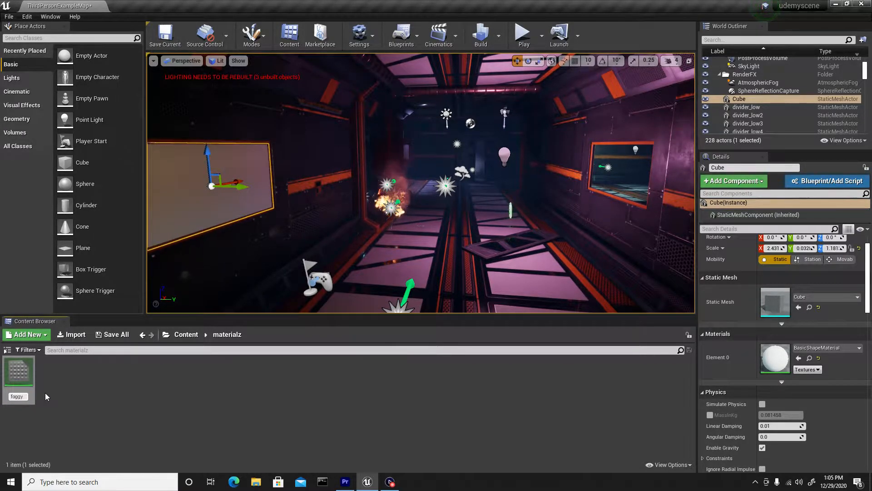
pyautogui.write('Glass')
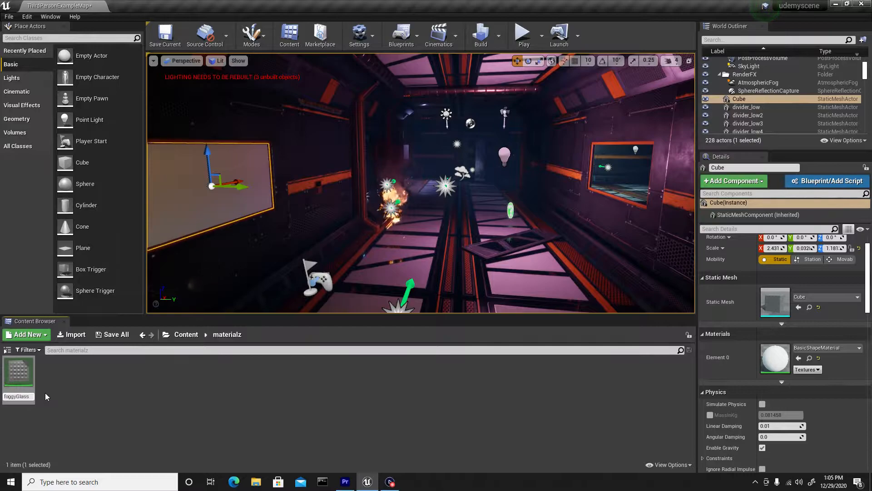
pyautogui.press('Return')
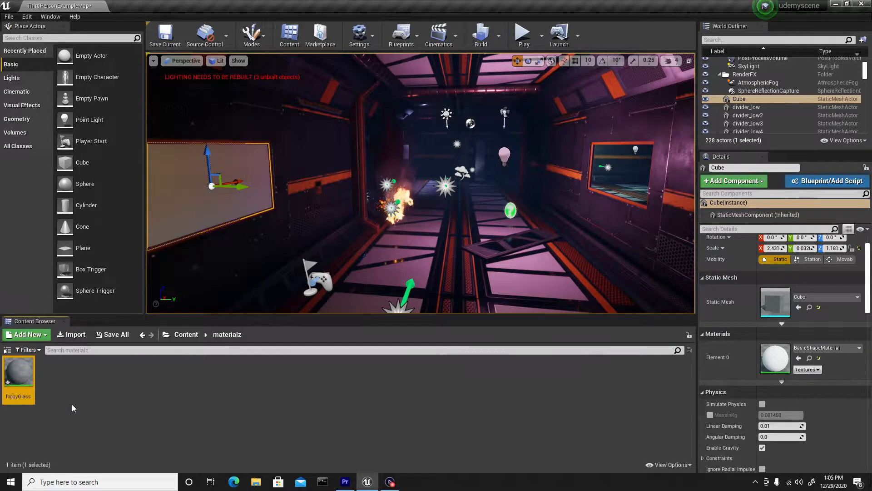
# Open the foggyGlass material for editing and widen its preview and details area beside the node graph.
pyautogui.doubleClick(22, 372)
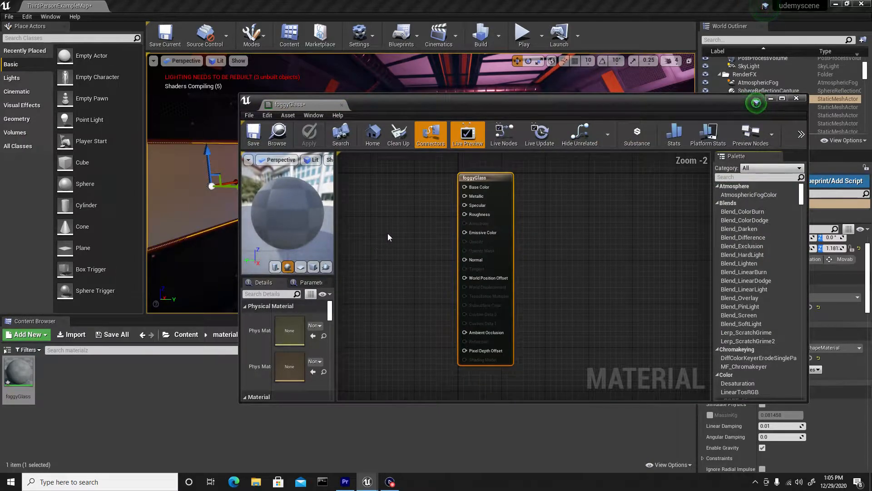
pyautogui.moveTo(412, 241); pyautogui.dragTo(495, 264, button='right')
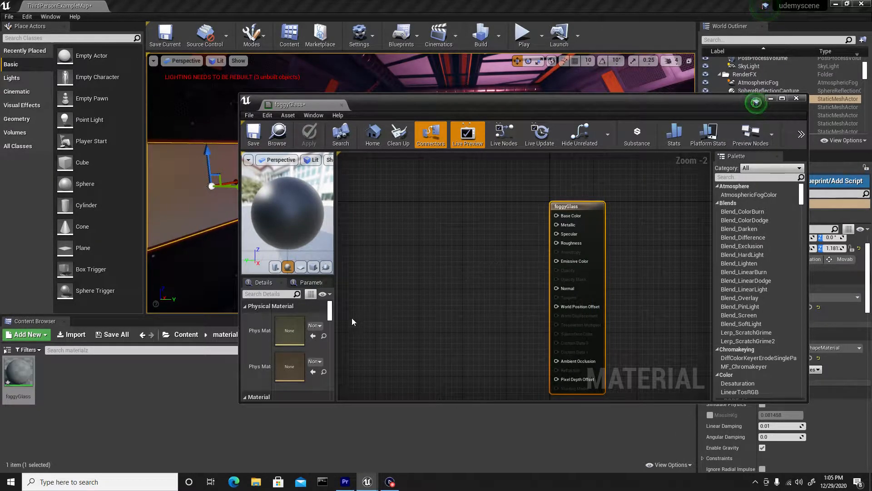
pyautogui.moveTo(338, 264); pyautogui.dragTo(426, 264)
pyautogui.scroll(-4, 540, 276)
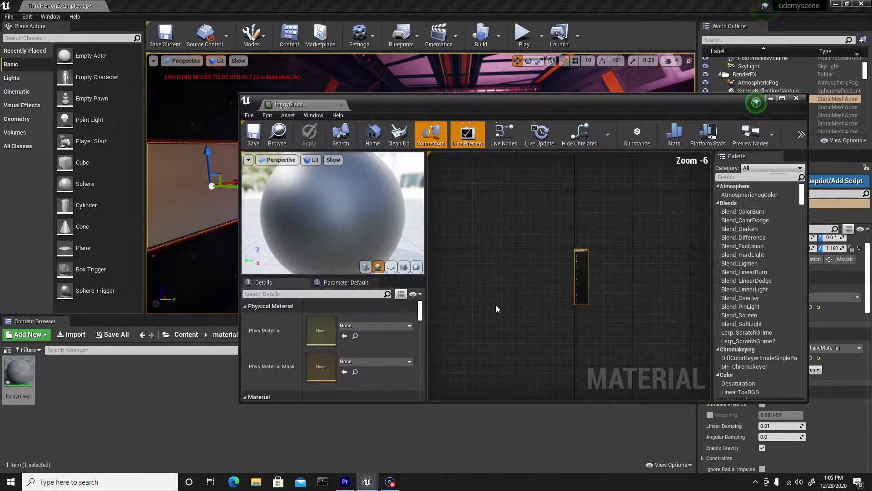
# Set the foggyGlass material's blend mode to Translucent.
pyautogui.moveTo(420, 315); pyautogui.dragTo(420, 319)
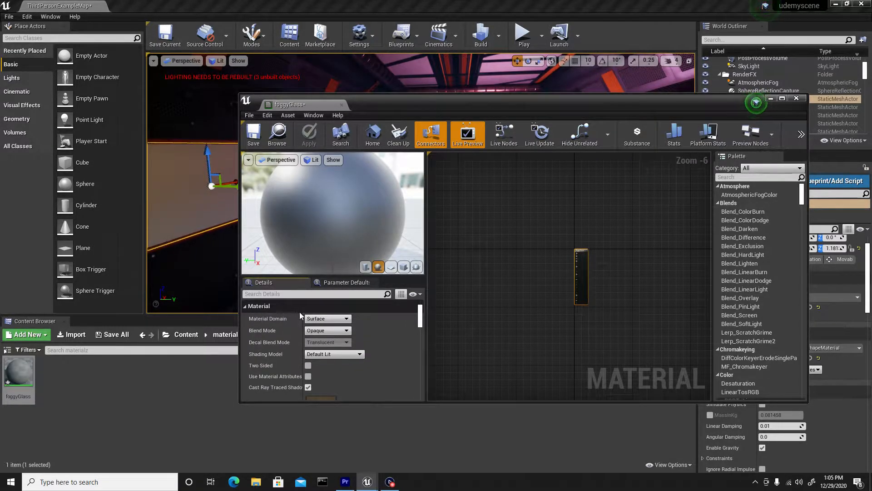
pyautogui.click(324, 330)
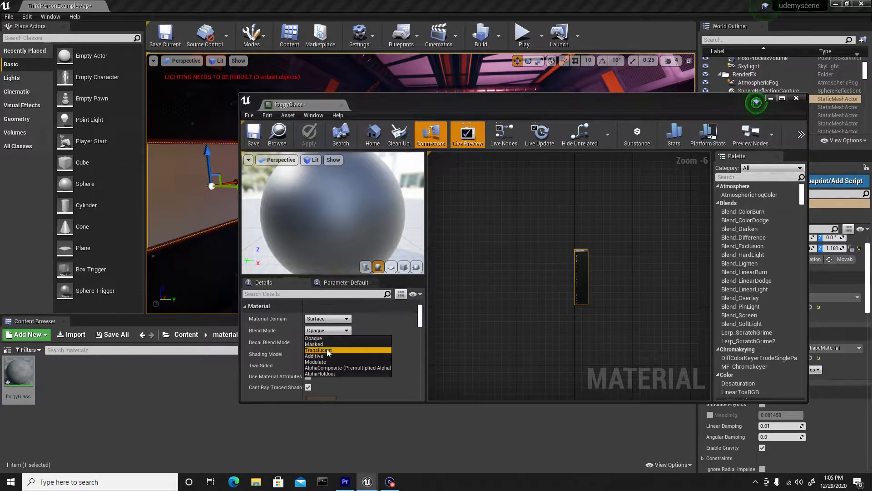
pyautogui.click(326, 349)
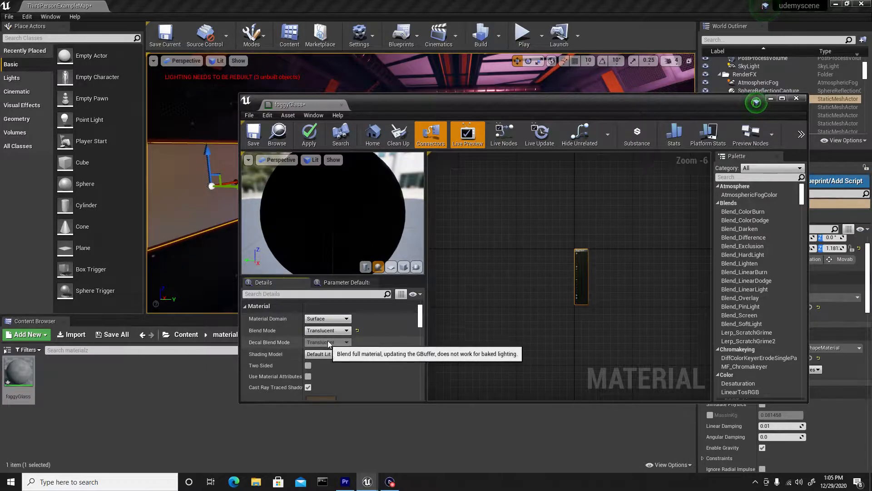
# Move the foggyGlass output node aside and add a SpiralBlur-SceneTexture node to the graph.
pyautogui.scroll(1, 589, 269)
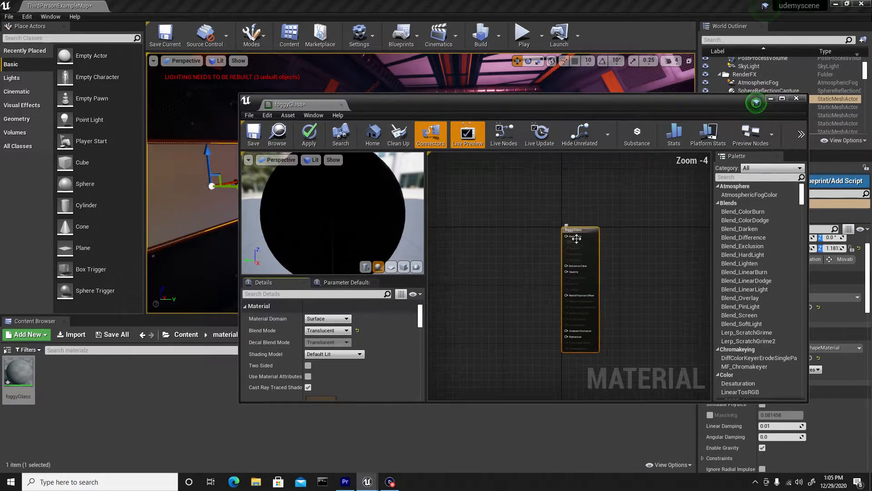
pyautogui.moveTo(577, 231); pyautogui.dragTo(625, 231)
pyautogui.rightClick(529, 252)
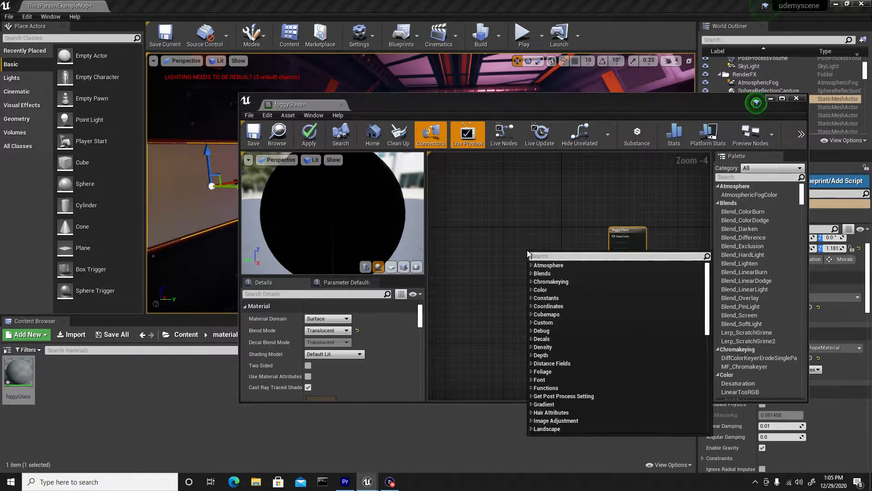
pyautogui.write('spi')
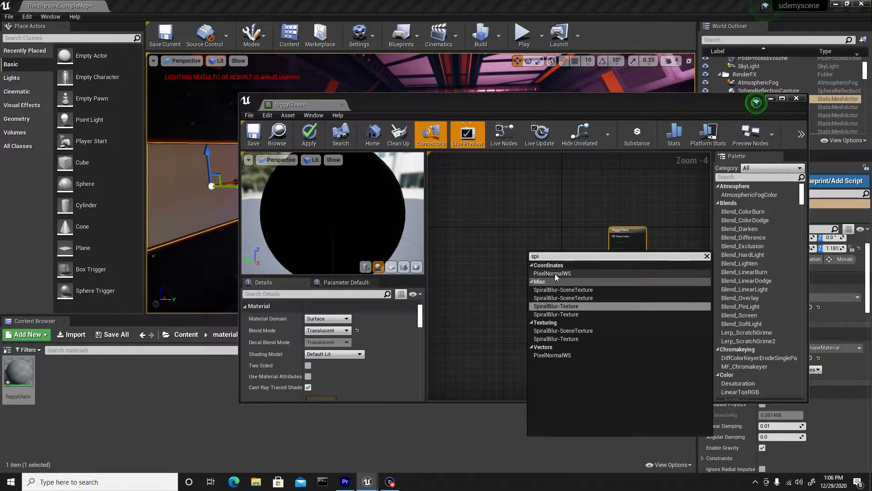
pyautogui.click(580, 293)
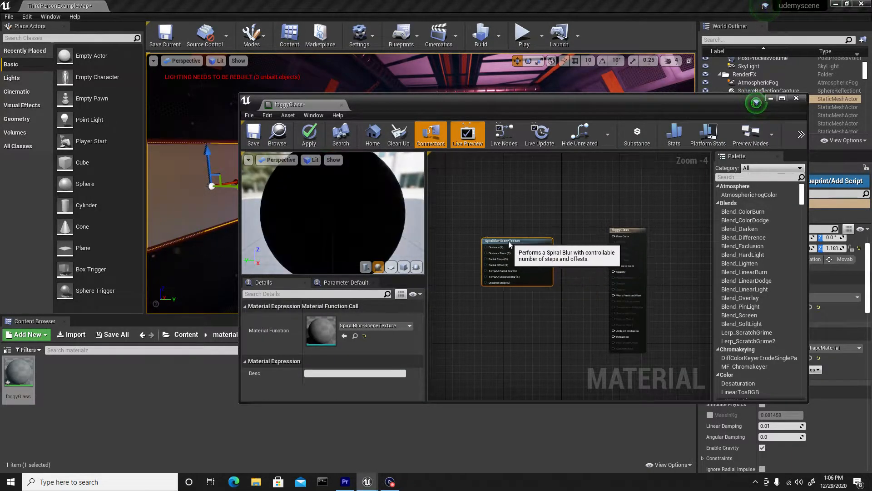
# Connect the spiral blur's Result output to Emissive Color and its SceneColor clamp to 0 output to Opacity.
pyautogui.scroll(3, 557, 260)
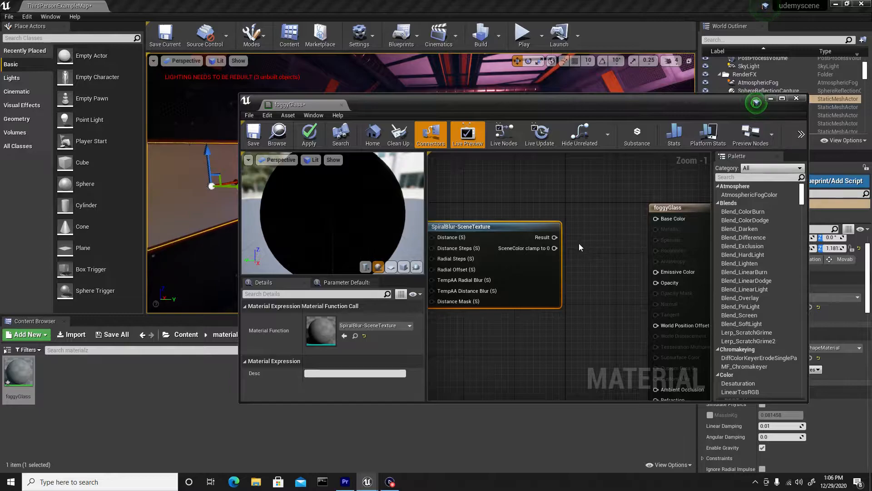
pyautogui.moveTo(554, 237); pyautogui.dragTo(575, 236)
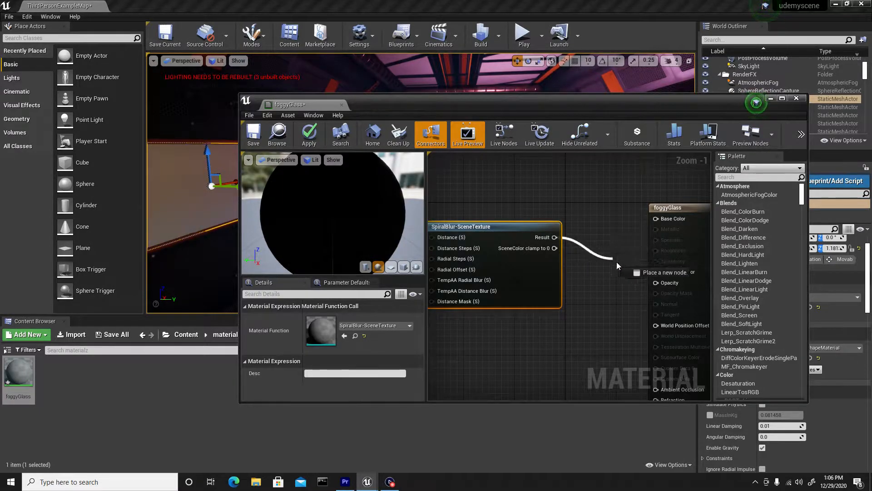
pyautogui.moveTo(643, 271); pyautogui.dragTo(656, 272)
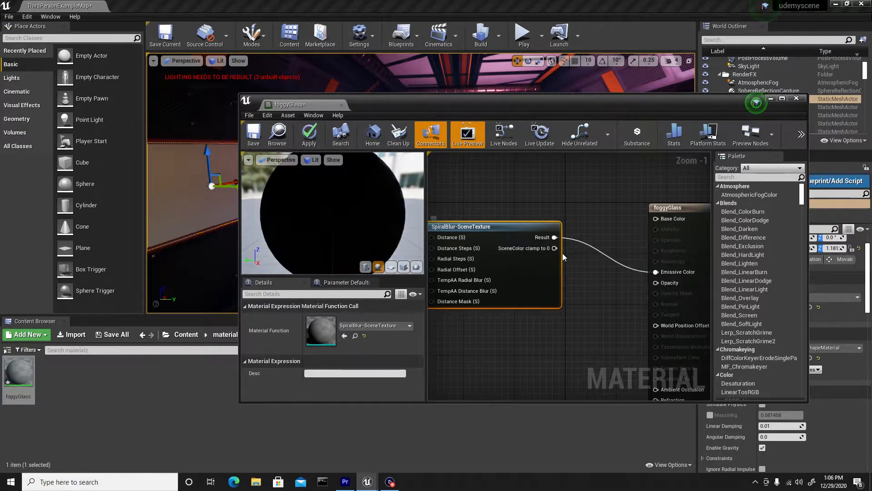
pyautogui.moveTo(555, 248); pyautogui.dragTo(564, 253)
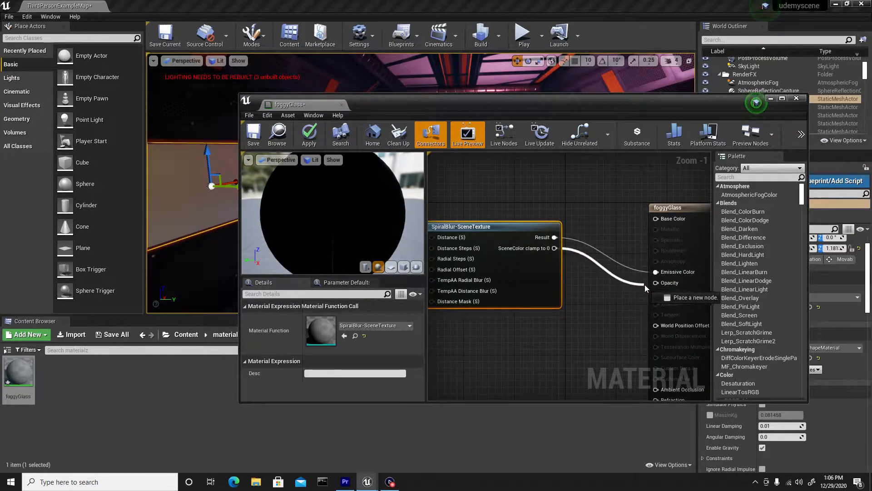
pyautogui.moveTo(655, 284); pyautogui.dragTo(656, 284)
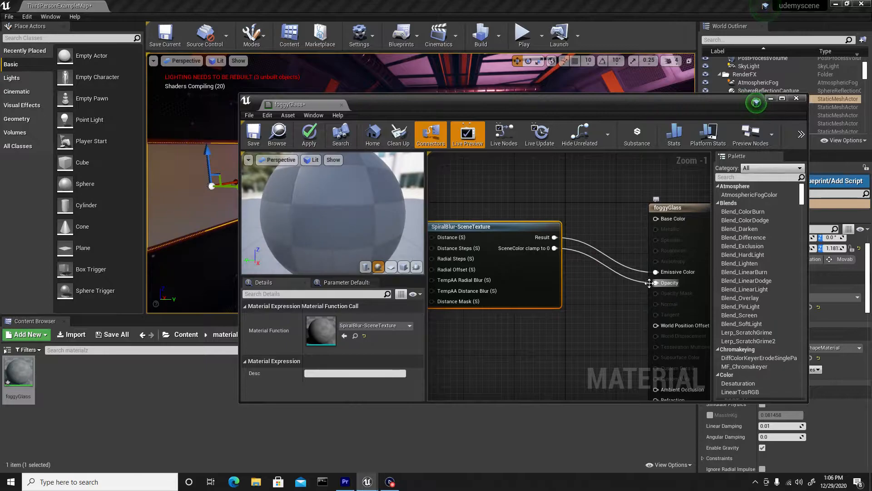
# Feed the spiral blur's Distance input with a new scalar parameter named Fog Amount.
pyautogui.scroll(-2, 565, 281)
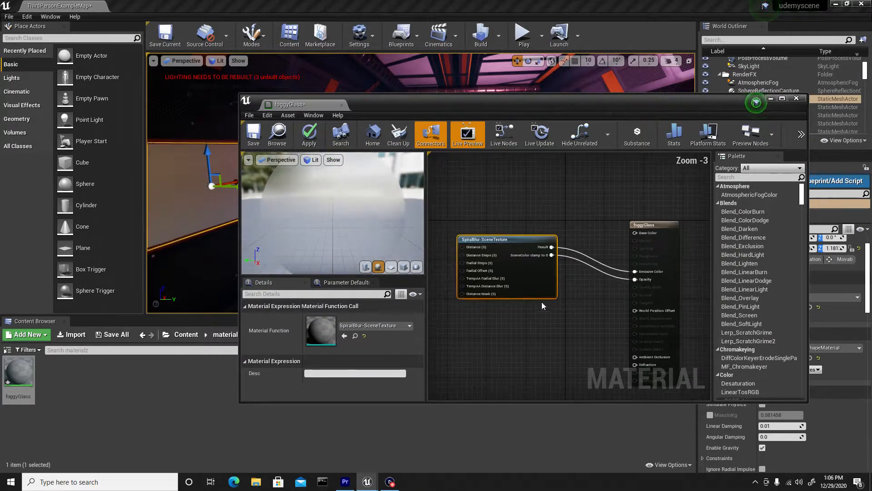
pyautogui.moveTo(536, 317); pyautogui.dragTo(632, 330, button='right')
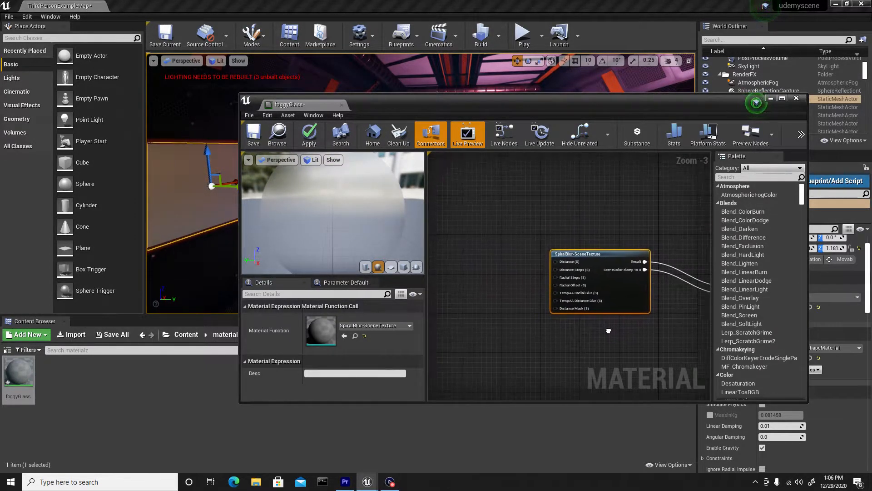
pyautogui.scroll(2, 557, 266)
pyautogui.scroll(1, 557, 266)
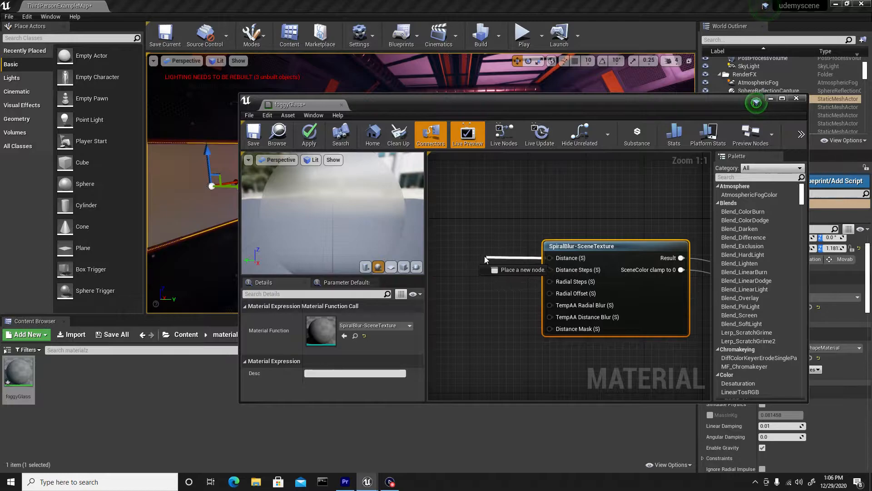
pyautogui.moveTo(469, 238)
pyautogui.mouseDown()
pyautogui.moveTo(463, 230)
pyautogui.moveTo(473, 244)
pyautogui.mouseUp()
pyautogui.write('sca')
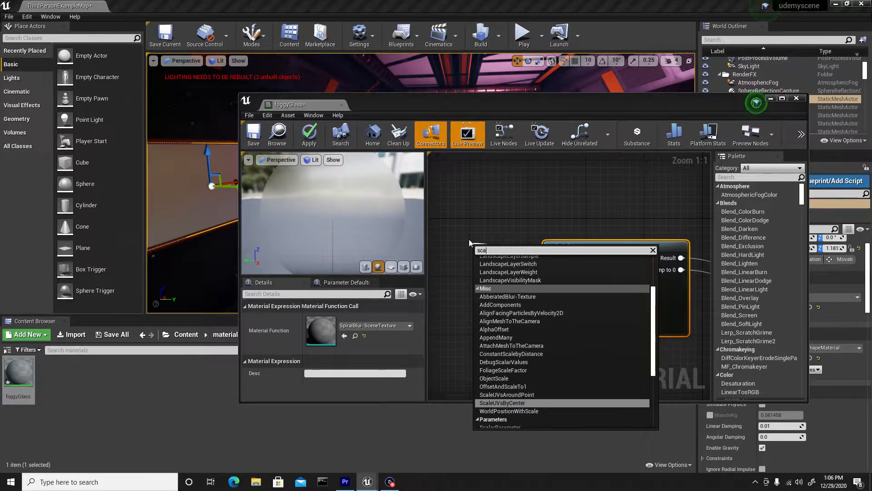
pyautogui.write('lar')
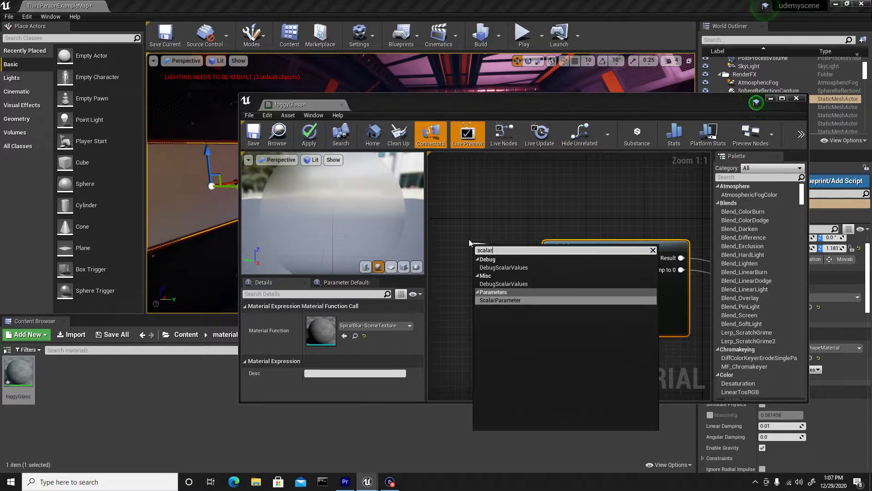
pyautogui.click(494, 300)
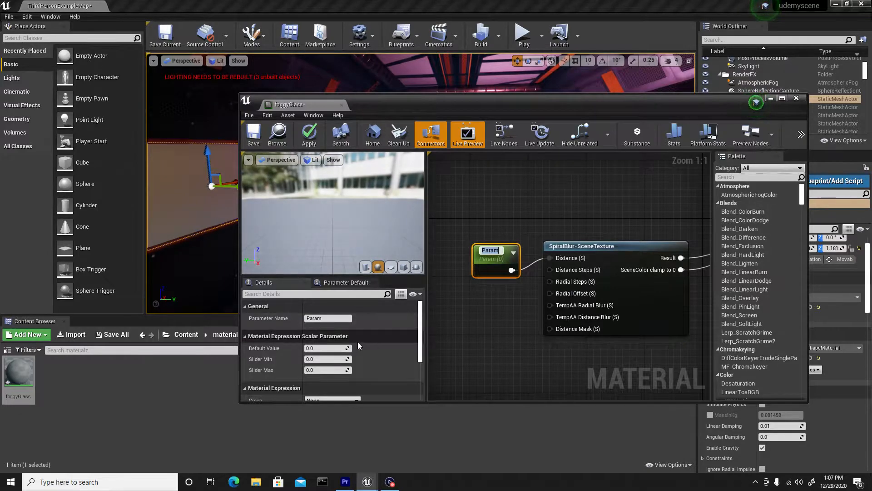
pyautogui.click(503, 265)
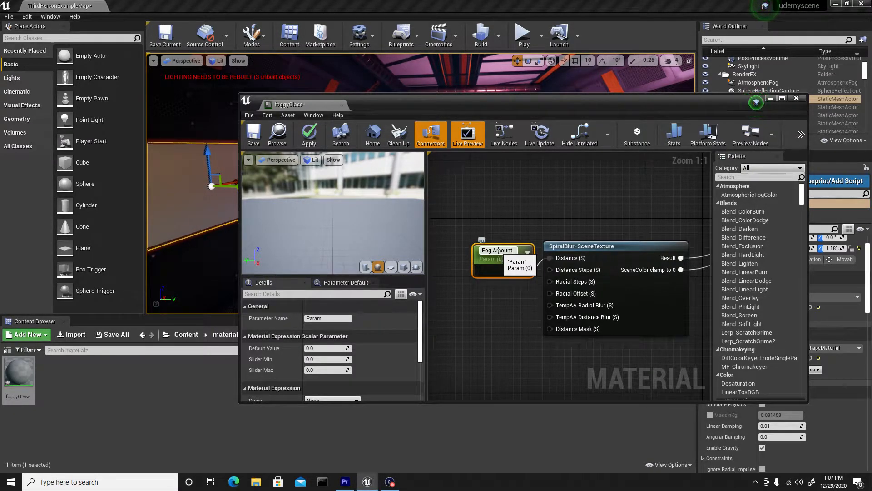
pyautogui.press('Return')
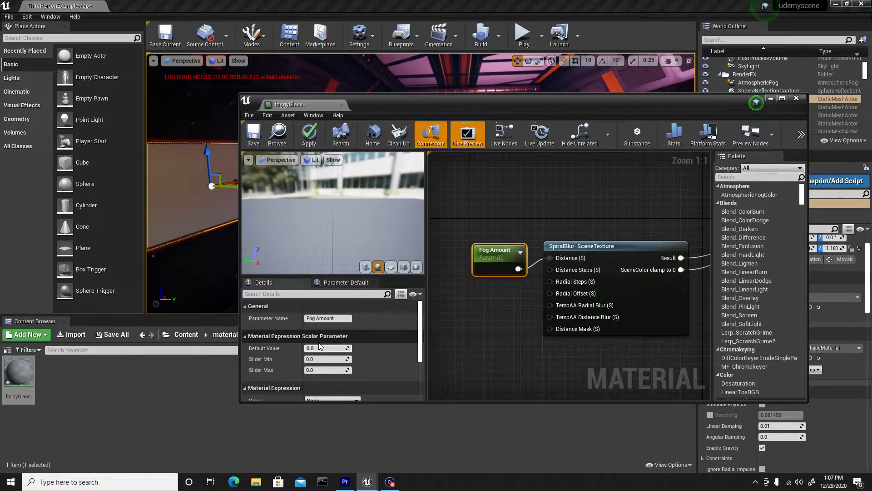
# Set Fog Amount's default value and slider minimum to 0.005 and its slider maximum to 0.1, and apply the material changes.
pyautogui.press('Return')
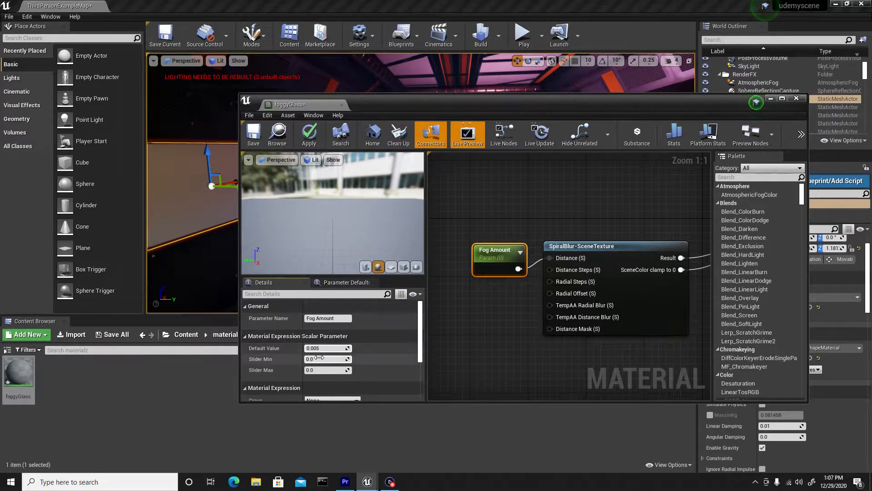
pyautogui.click(319, 357)
pyautogui.write('0.005')
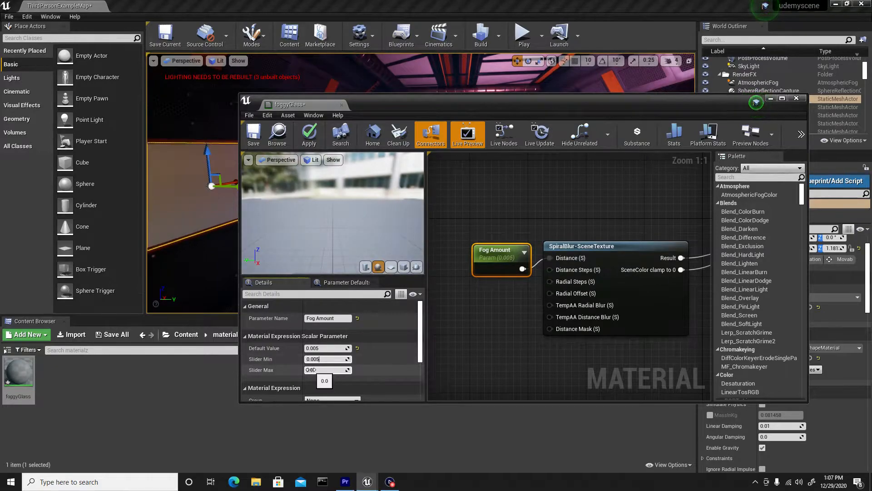
pyautogui.click(311, 369)
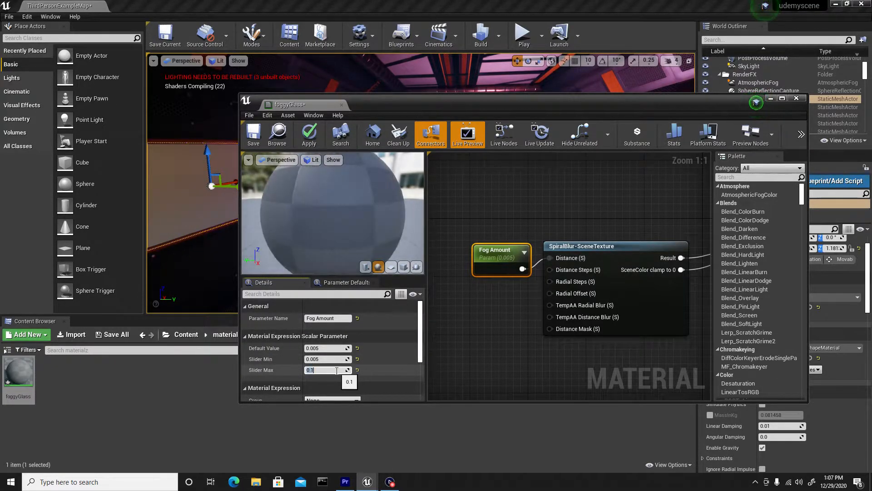
pyautogui.press('Return')
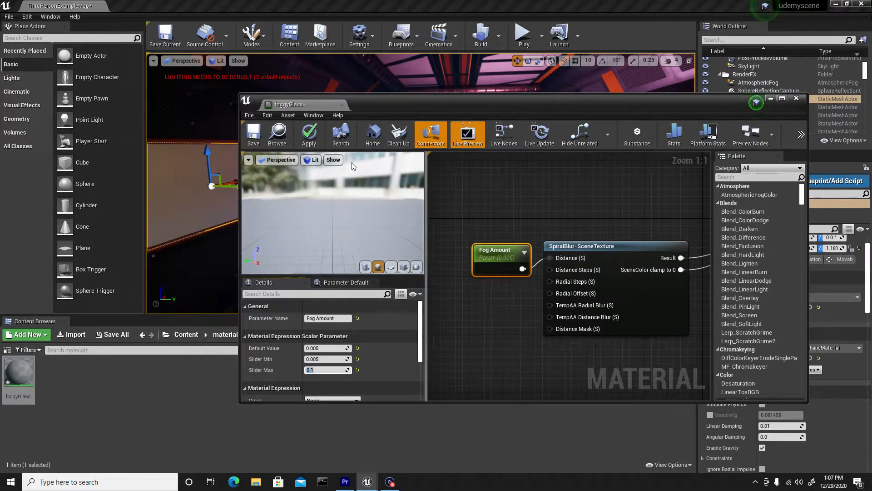
pyautogui.click(310, 136)
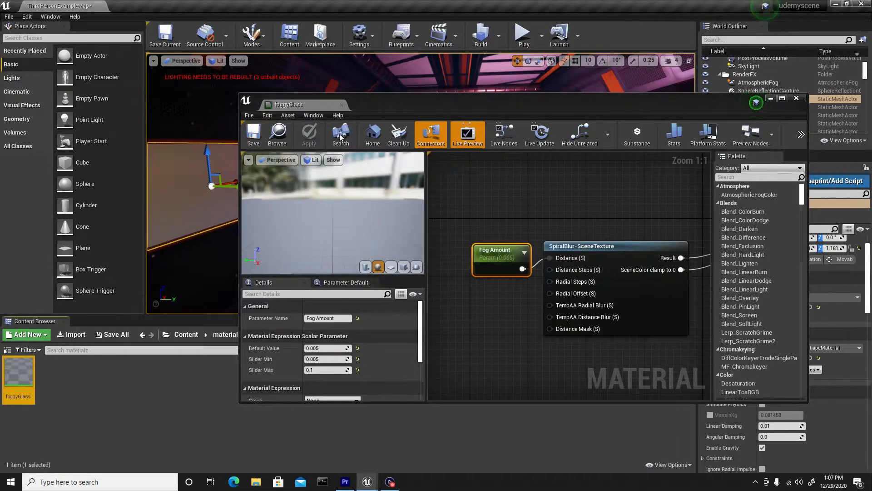
pyautogui.click(797, 99)
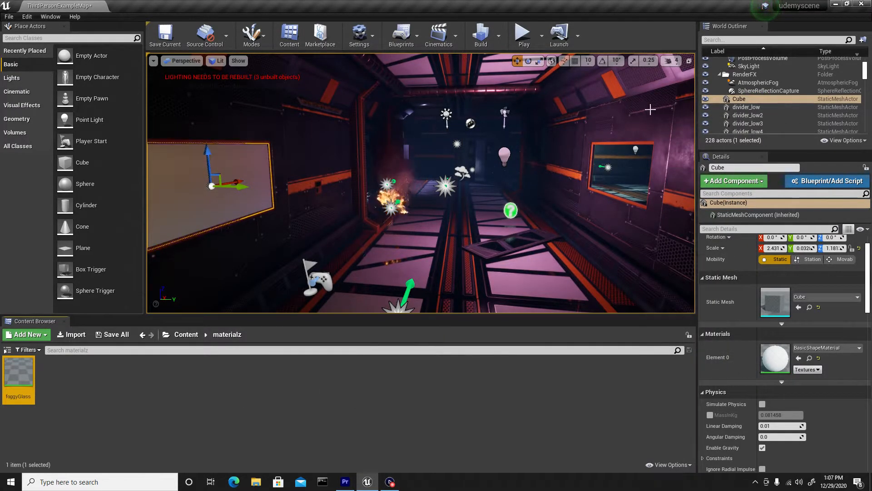
# Create a material instance of foggyGlass named foggyGlass_Inst and assign it to the window pane.
pyautogui.rightClick(24, 376)
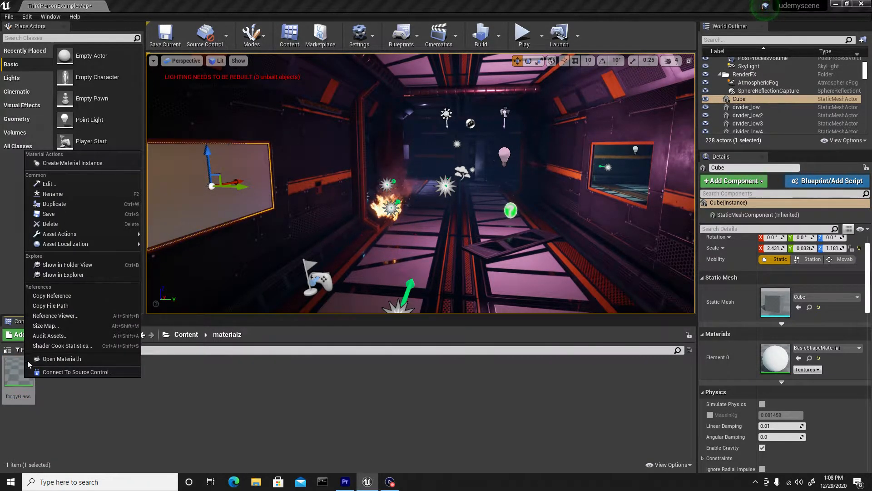
pyautogui.click(71, 162)
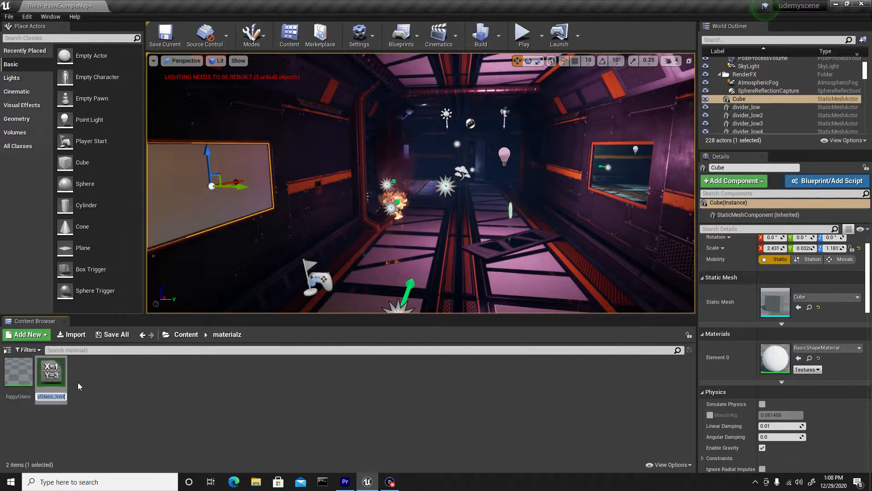
pyautogui.press('Return')
pyautogui.moveTo(51, 372); pyautogui.dragTo(183, 193)
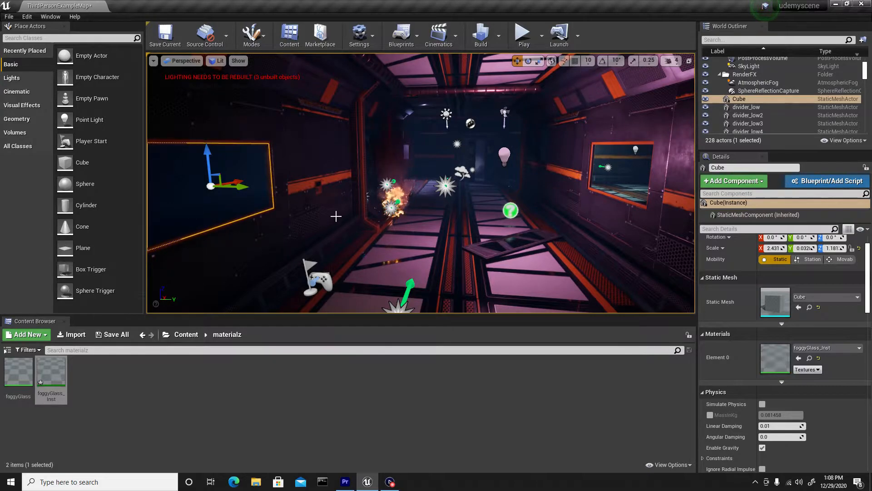
# Examine the glass effect on the window pane up close in the corridor.
pyautogui.moveTo(229, 262); pyautogui.dragTo(173, 264, button='right')
pyautogui.press('w')
pyautogui.press('a')
pyautogui.press('d')
pyautogui.press('a')
pyautogui.press('d')
pyautogui.press('s')
pyautogui.press('w')
pyautogui.moveTo(330, 231); pyautogui.dragTo(312, 259, button='right')
pyautogui.press('a')
# Enable the Fog Amount override at 0.005 in foggyGlass_Inst, save the instance and close its editor.
pyautogui.doubleClick(51, 375)
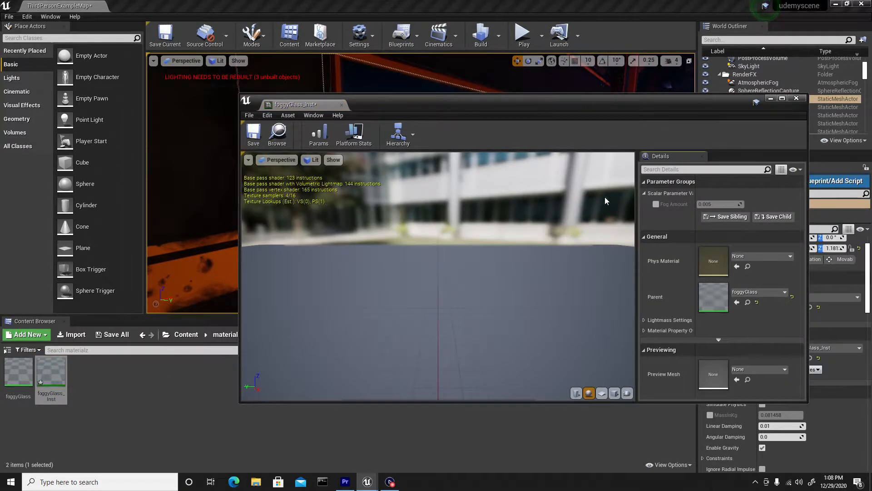
pyautogui.click(656, 205)
pyautogui.moveTo(604, 105); pyautogui.dragTo(525, 272)
pyautogui.moveTo(639, 374)
pyautogui.mouseDown()
pyautogui.moveTo(663, 374)
pyautogui.moveTo(630, 375)
pyautogui.mouseUp()
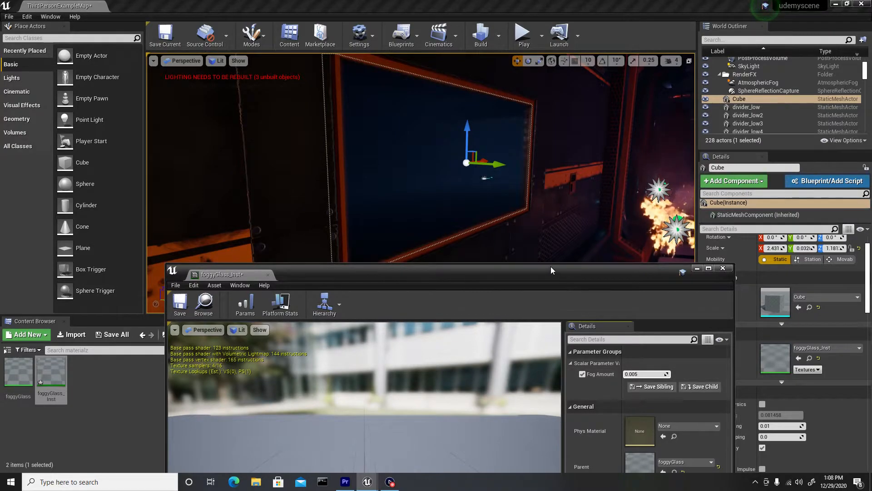
pyautogui.click(179, 312)
pyautogui.click(722, 268)
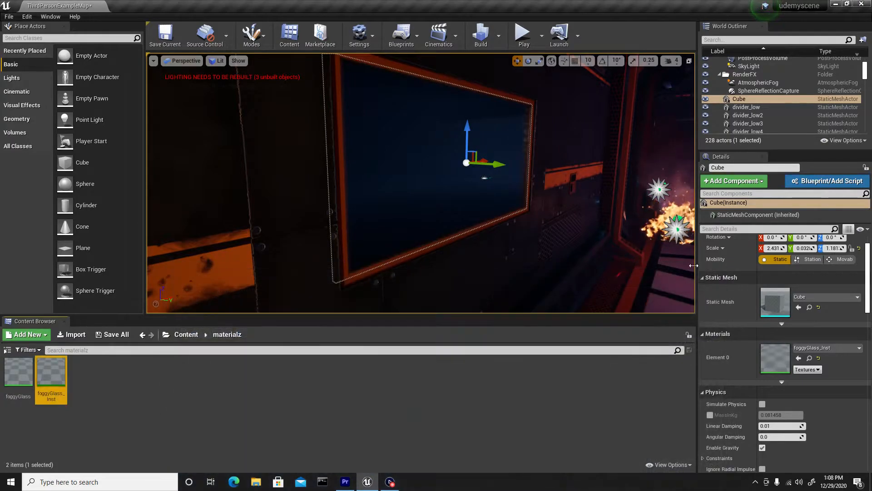
# Duplicate the glass pane and move the copy across the corridor to the opposite wall.
pyautogui.click(168, 390)
pyautogui.moveTo(368, 179)
pyautogui.mouseDown()
pyautogui.moveTo(390, 223)
pyautogui.moveTo(365, 196)
pyautogui.mouseUp()
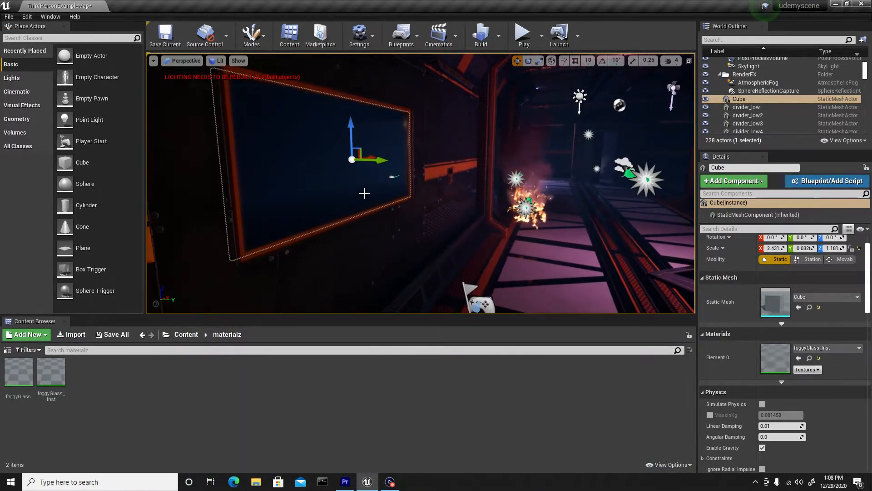
pyautogui.keyDown('alt'); pyautogui.moveTo(382, 160); pyautogui.dragTo(604, 174); pyautogui.keyUp('alt')
pyautogui.moveTo(440, 168); pyautogui.dragTo(734, 165)
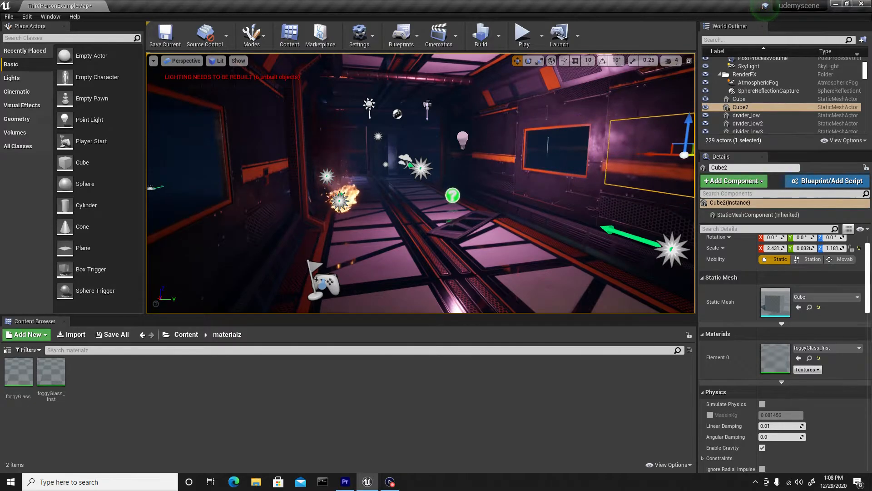
pyautogui.press('f')
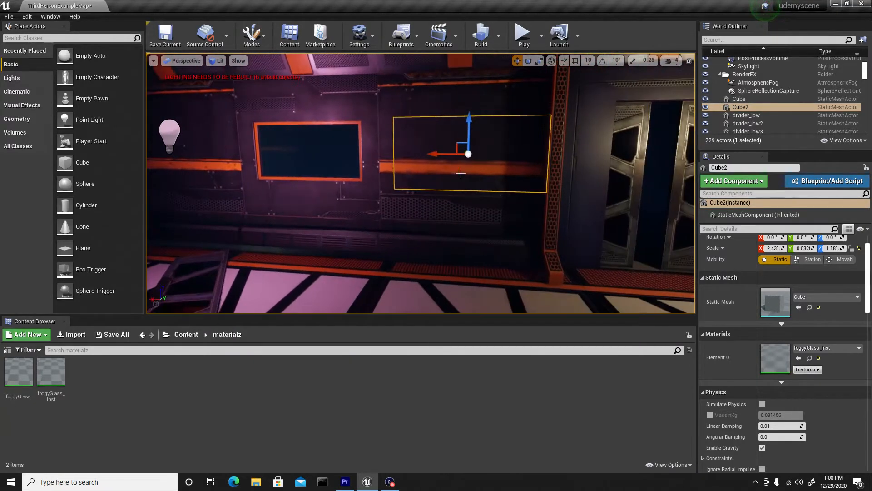
# Fit the copied pane into the frame of the window on the opposite wall.
pyautogui.moveTo(445, 155); pyautogui.dragTo(262, 153)
pyautogui.moveTo(262, 153); pyautogui.dragTo(219, 155, button='right')
pyautogui.moveTo(327, 220); pyautogui.dragTo(282, 220, button='right')
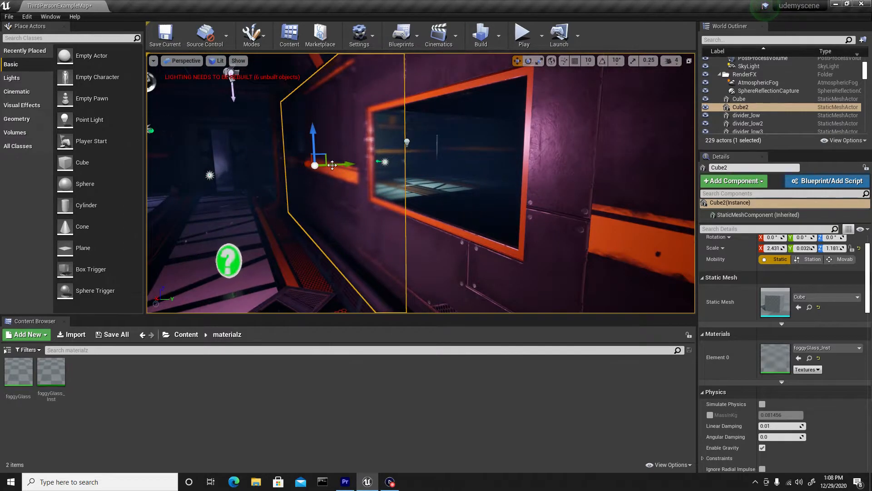
pyautogui.moveTo(339, 162); pyautogui.dragTo(447, 166)
pyautogui.moveTo(447, 167); pyautogui.dragTo(363, 166, button='right')
pyautogui.moveTo(456, 164); pyautogui.dragTo(434, 164)
pyautogui.moveTo(434, 164); pyautogui.dragTo(514, 155, button='right')
# Duplicate the pane for the side corridor and rotate the copy to -90° about Z with 10° rotation snapping enabled.
pyautogui.keyDown('alt'); pyautogui.moveTo(500, 155); pyautogui.dragTo(338, 156); pyautogui.keyUp('alt')
pyautogui.moveTo(338, 156); pyautogui.dragTo(227, 156, button='right')
pyautogui.moveTo(335, 155); pyautogui.dragTo(463, 149)
pyautogui.moveTo(463, 149); pyautogui.dragTo(436, 157, button='right')
pyautogui.moveTo(444, 188); pyautogui.dragTo(391, 180)
pyautogui.press('e')
pyautogui.hotkey('ctrl', 'z')
pyautogui.click(633, 61)
pyautogui.click(602, 61)
pyautogui.moveTo(313, 140); pyautogui.dragTo(334, 142)
pyautogui.moveTo(300, 228); pyautogui.dragTo(300, 200)
# Move the rotated pane into a window frame of the side corridor and align it there.
pyautogui.press('w')
pyautogui.moveTo(331, 187); pyautogui.dragTo(513, 170)
pyautogui.moveTo(514, 170); pyautogui.dragTo(554, 181, button='right')
pyautogui.moveTo(545, 196); pyautogui.dragTo(463, 195)
pyautogui.moveTo(409, 269); pyautogui.dragTo(454, 268, button='right')
pyautogui.moveTo(418, 197); pyautogui.dragTo(412, 212)
pyautogui.moveTo(413, 212); pyautogui.dragTo(427, 209, button='right')
# Duplicate the rotated pane and fit the new copy into the window frame on the side corridor's other wall.
pyautogui.keyDown('alt'); pyautogui.moveTo(407, 176); pyautogui.dragTo(437, 174); pyautogui.keyUp('alt')
pyautogui.moveTo(436, 173); pyautogui.dragTo(500, 173, button='right')
pyautogui.moveTo(502, 152); pyautogui.dragTo(498, 167)
pyautogui.moveTo(498, 167); pyautogui.dragTo(455, 173, button='right')
pyautogui.moveTo(411, 224); pyautogui.dragTo(508, 213, button='right')
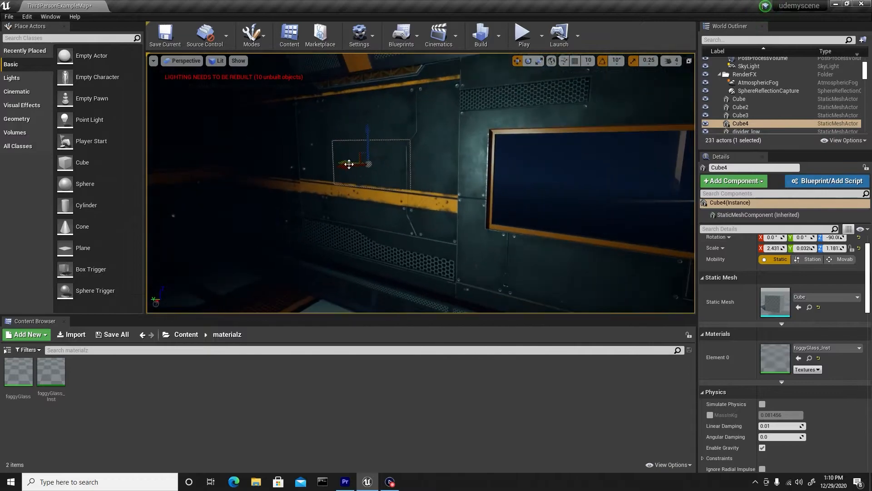
pyautogui.moveTo(350, 164); pyautogui.dragTo(382, 164)
pyautogui.moveTo(382, 165); pyautogui.dragTo(409, 168, button='right')
pyautogui.moveTo(377, 182); pyautogui.dragTo(393, 249)
pyautogui.moveTo(326, 217); pyautogui.dragTo(413, 226)
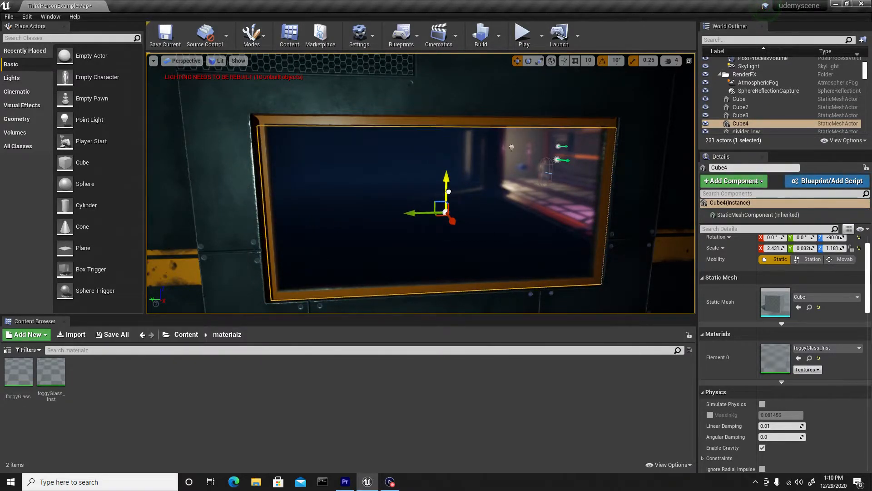
pyautogui.moveTo(448, 192); pyautogui.dragTo(448, 187)
# Place a point light in the dark space outside the main corridor's wall and raise it.
pyautogui.moveTo(294, 212); pyautogui.dragTo(284, 212, button='right')
pyautogui.press('s')
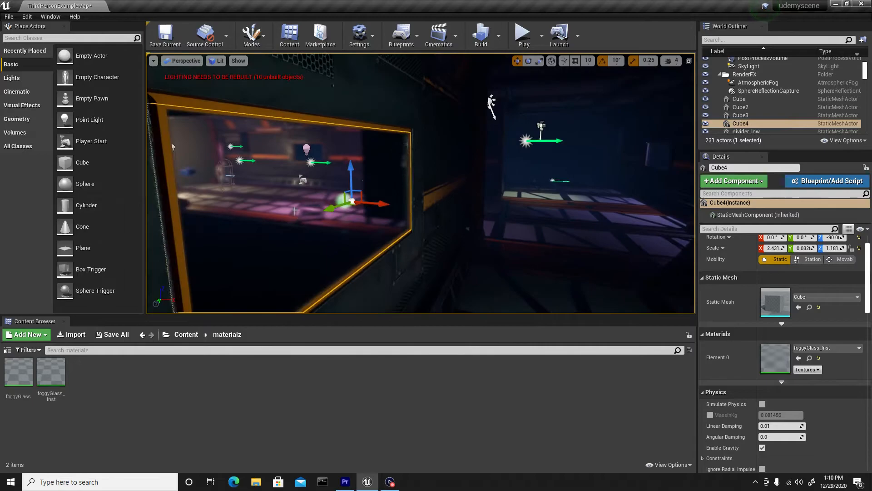
pyautogui.press('w')
pyautogui.moveTo(408, 238); pyautogui.dragTo(455, 255, button='right')
pyautogui.press('w')
pyautogui.press('w')
pyautogui.press('w')
pyautogui.press('s')
pyautogui.press('w')
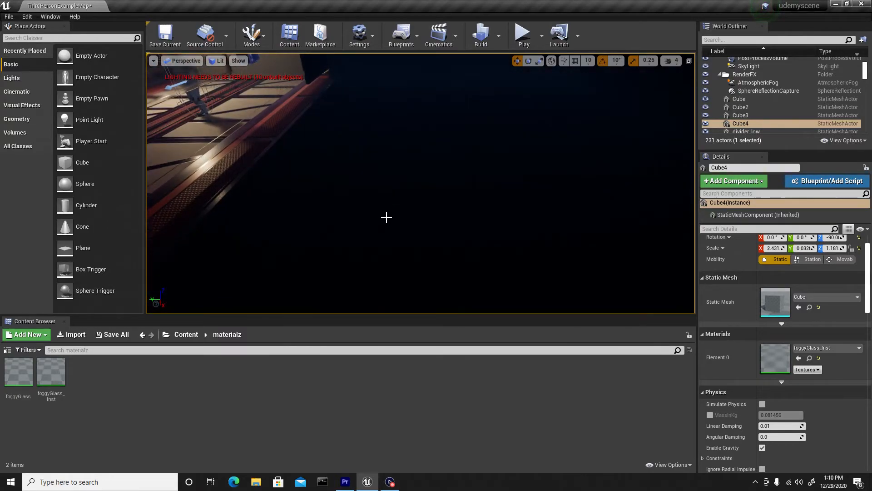
pyautogui.press('l')
pyautogui.click(401, 219)
pyautogui.moveTo(400, 184); pyautogui.dragTo(394, 60)
# Reposition the point light, shrink its attenuation radius to about 307 and set its intensity to about 42.36 cd.
pyautogui.moveTo(331, 160); pyautogui.dragTo(291, 125, button='right')
pyautogui.press('s')
pyautogui.moveTo(482, 220); pyautogui.dragTo(487, 174)
pyautogui.press('r')
pyautogui.moveTo(485, 144); pyautogui.dragTo(477, 177)
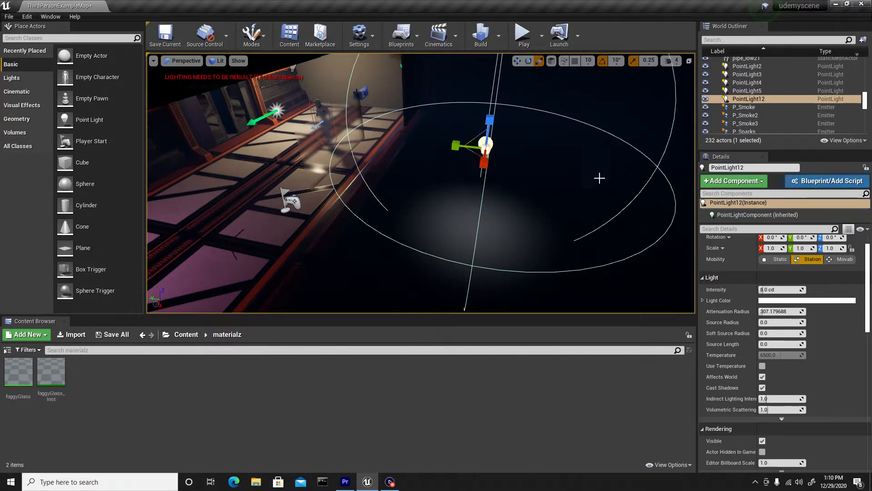
pyautogui.moveTo(764, 289); pyautogui.dragTo(784, 290)
# Position the light up behind the corridor window and set its colour to pink, hex sRGB FF90BAFF.
pyautogui.moveTo(348, 192); pyautogui.dragTo(312, 152, button='right')
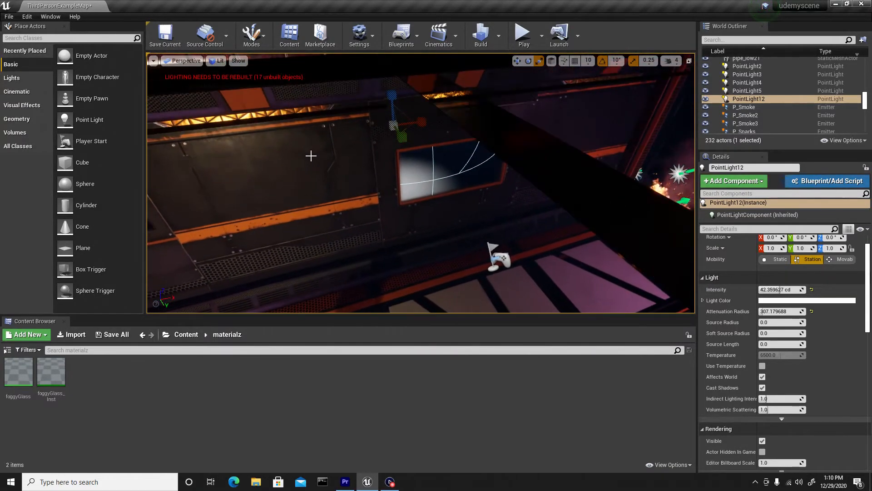
pyautogui.moveTo(393, 103); pyautogui.dragTo(415, 87)
pyautogui.click(772, 300)
pyautogui.moveTo(664, 296); pyautogui.dragTo(667, 296)
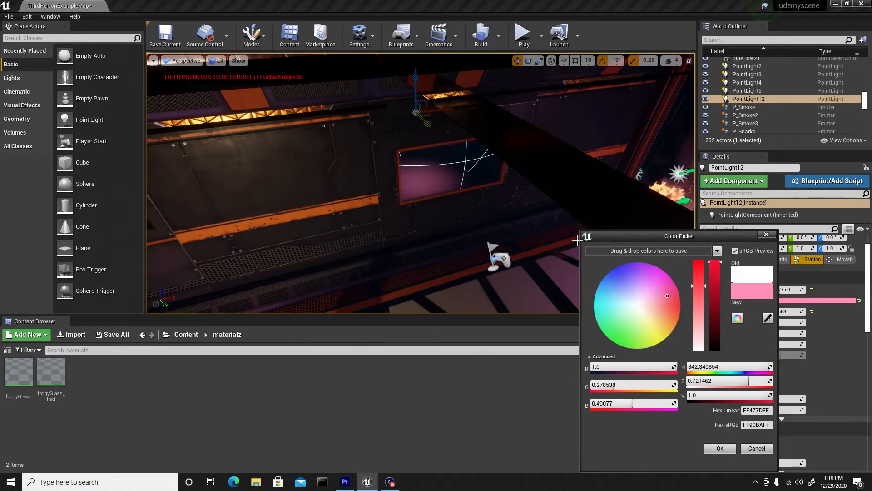
pyautogui.moveTo(416, 100); pyautogui.dragTo(460, 103)
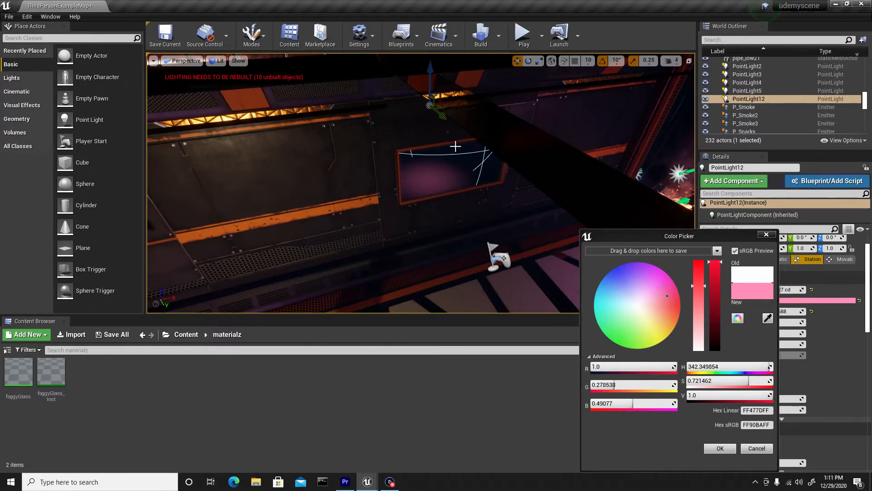
pyautogui.moveTo(435, 187); pyautogui.dragTo(504, 200, button='right')
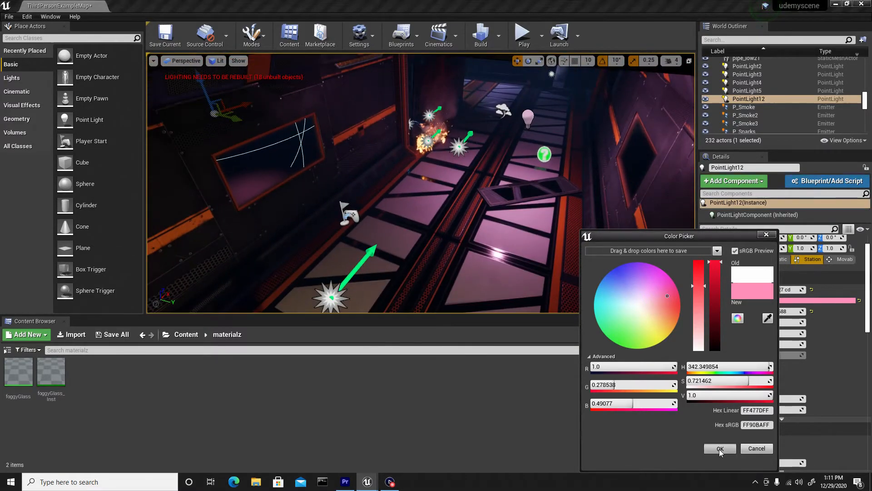
pyautogui.click(720, 448)
# Show the corridor in game view and start a fullscreen play session.
pyautogui.moveTo(503, 242); pyautogui.dragTo(511, 221, button='right')
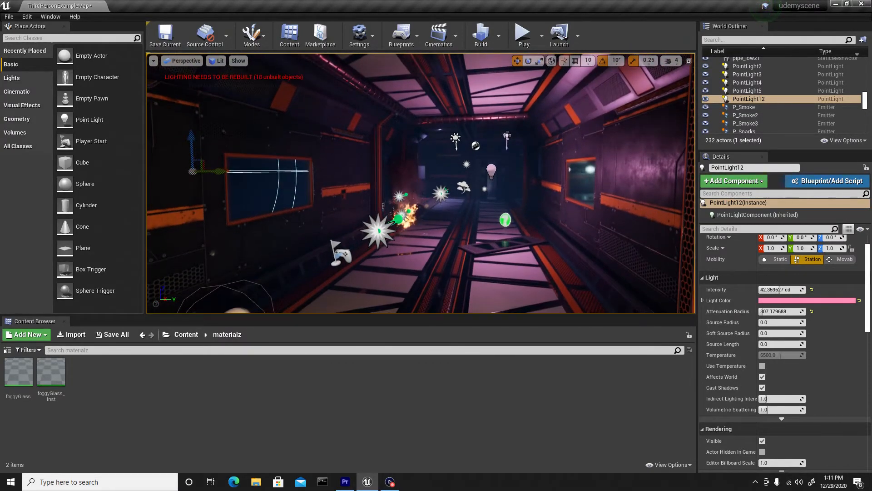
pyautogui.press('g')
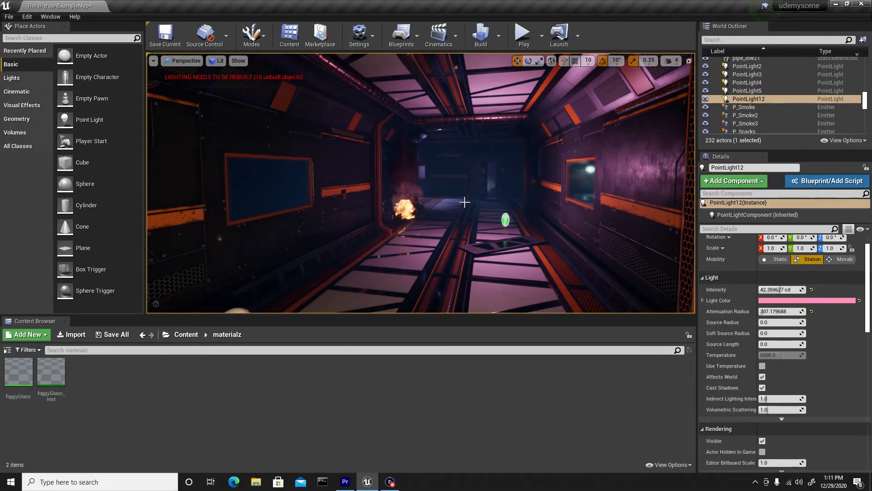
pyautogui.click(523, 34)
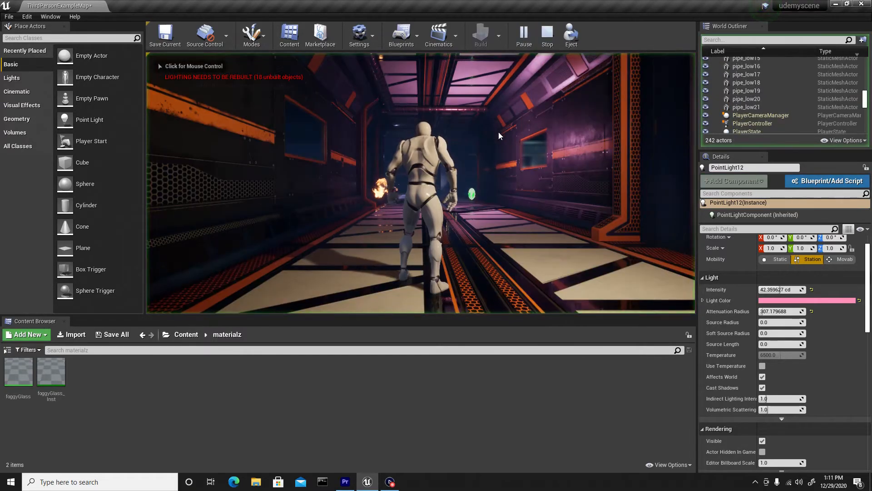
pyautogui.click(499, 136)
pyautogui.press('F11')
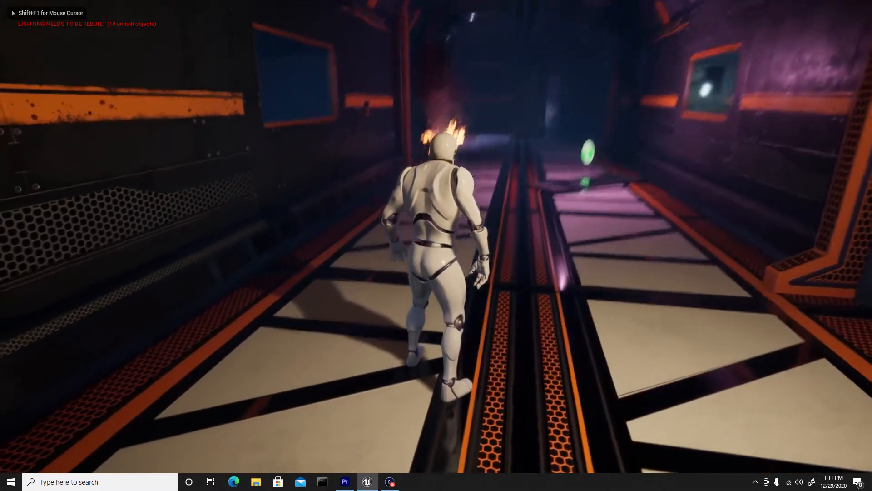
# Run the character down the main corridor to the side corridor, examining the windows, fire and lighting.
pyautogui.press('w')
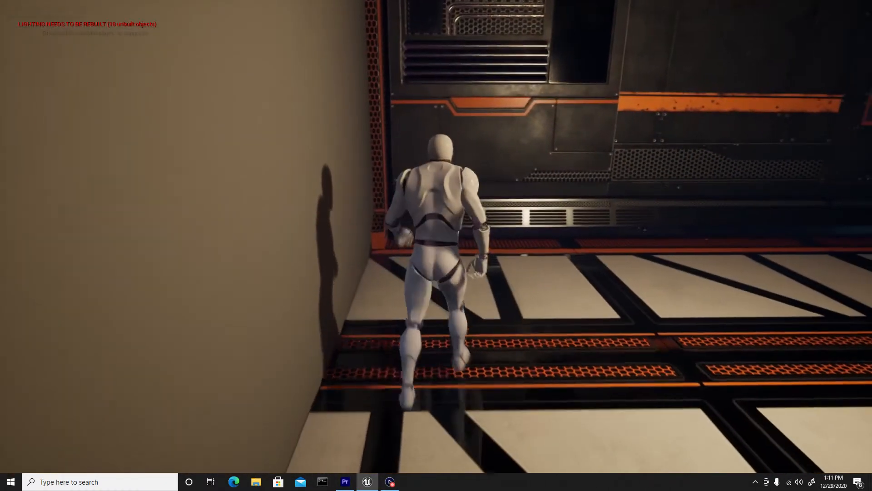
pyautogui.press('d')
pyautogui.press('a')
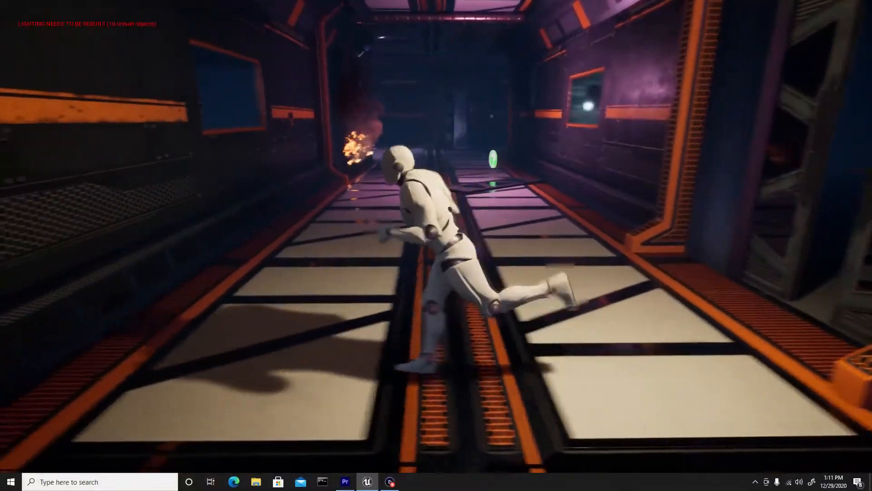
pyautogui.press('w')
pyautogui.press('d')
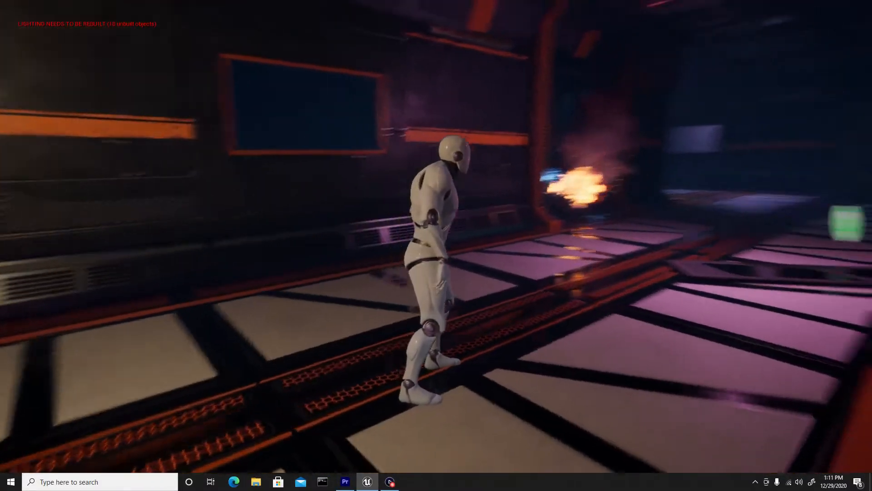
pyautogui.press('w')
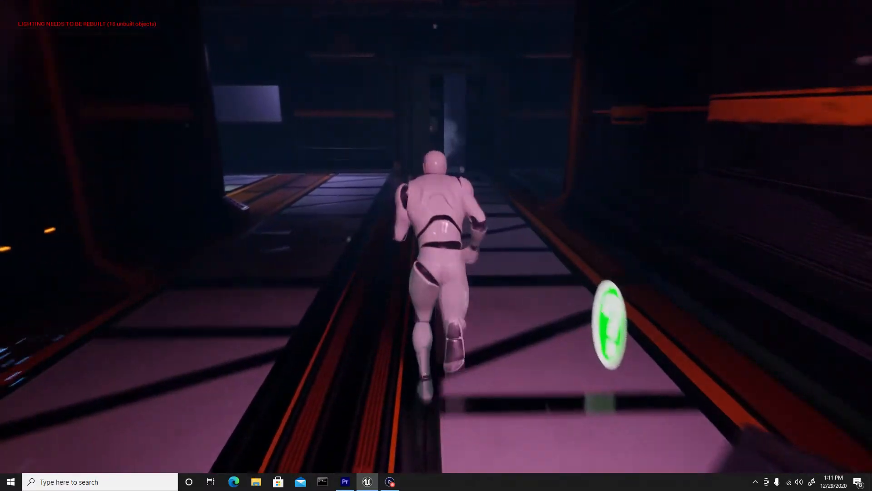
pyautogui.press('w')
pyautogui.press('d')
pyautogui.press('w')
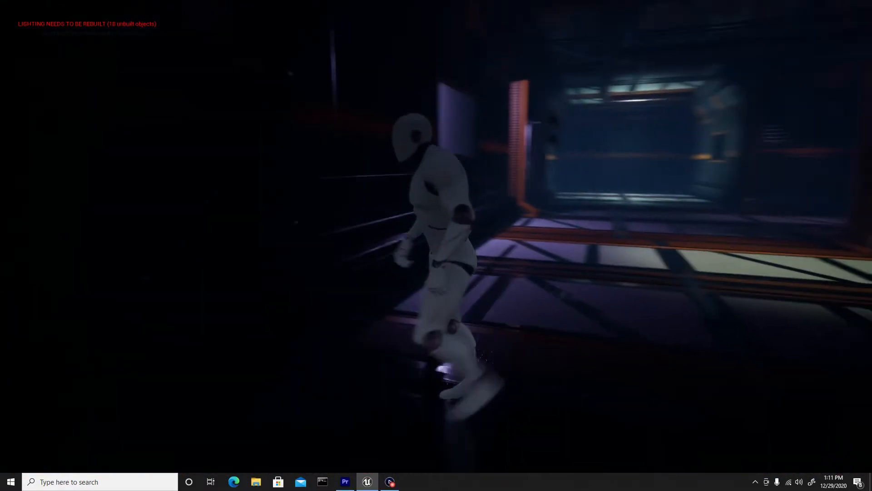
pyautogui.press('w')
pyautogui.press('d')
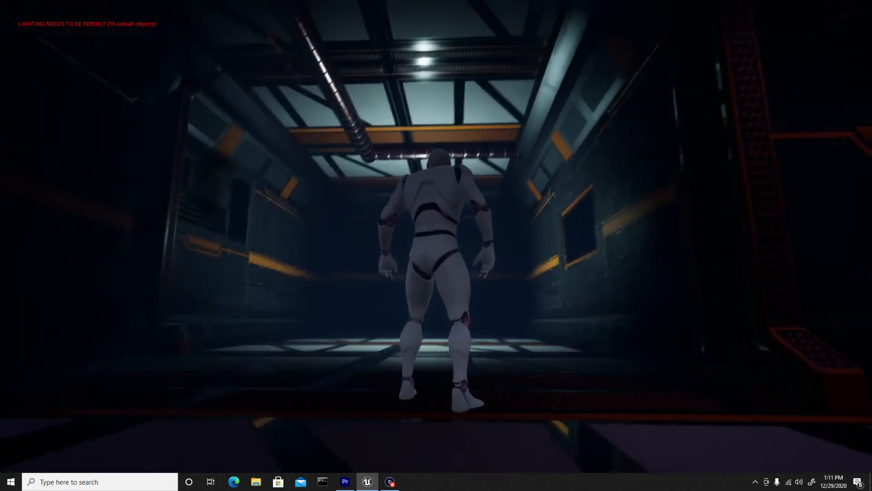
# Run back through the main corridor, examining the glass panes, effects and reflections from both directions.
pyautogui.press('w')
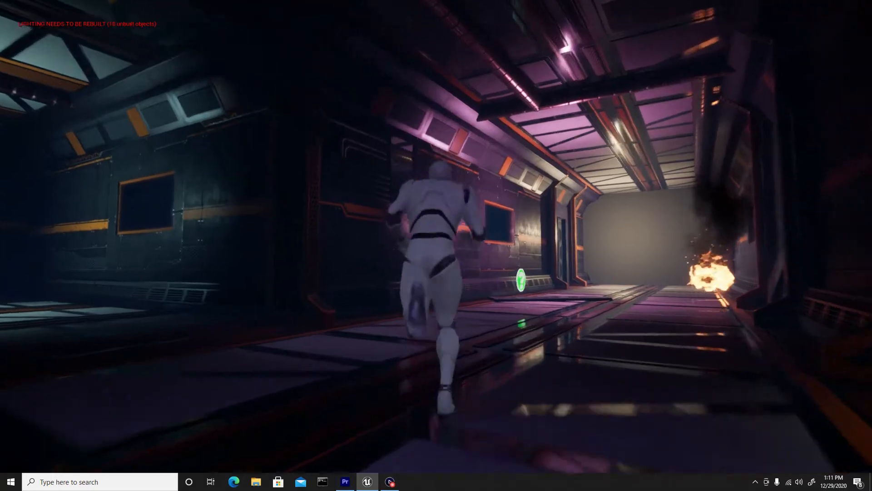
pyautogui.press('d')
pyautogui.press('w')
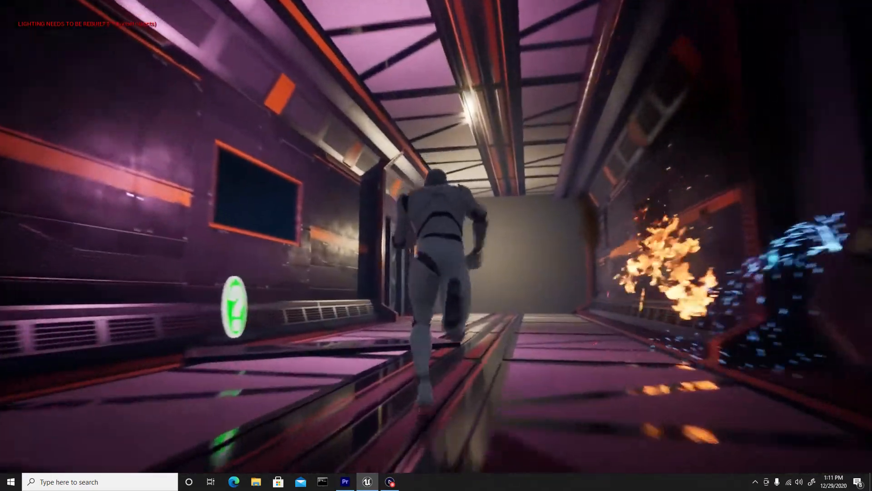
pyautogui.press('d')
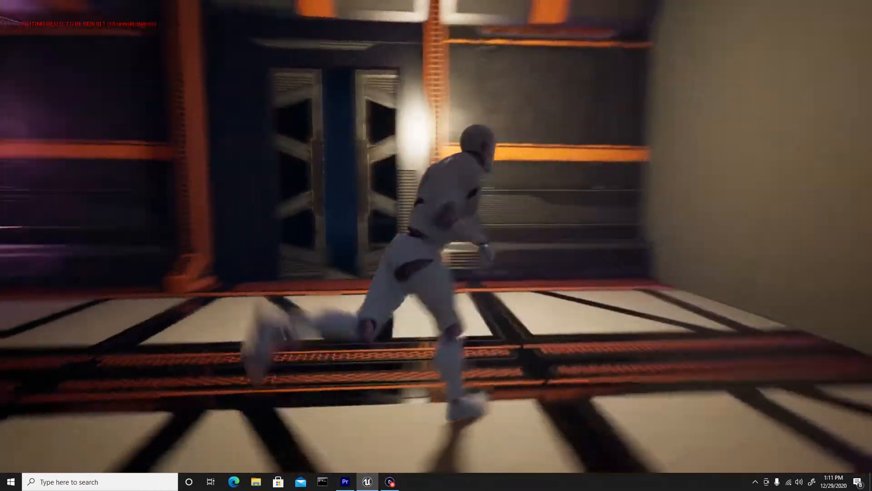
pyautogui.press('w')
pyautogui.press('w')
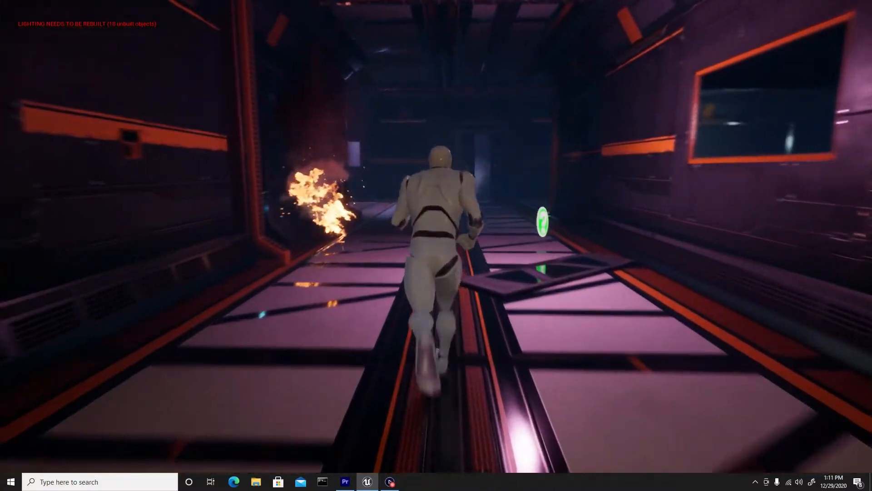
pyautogui.press('w')
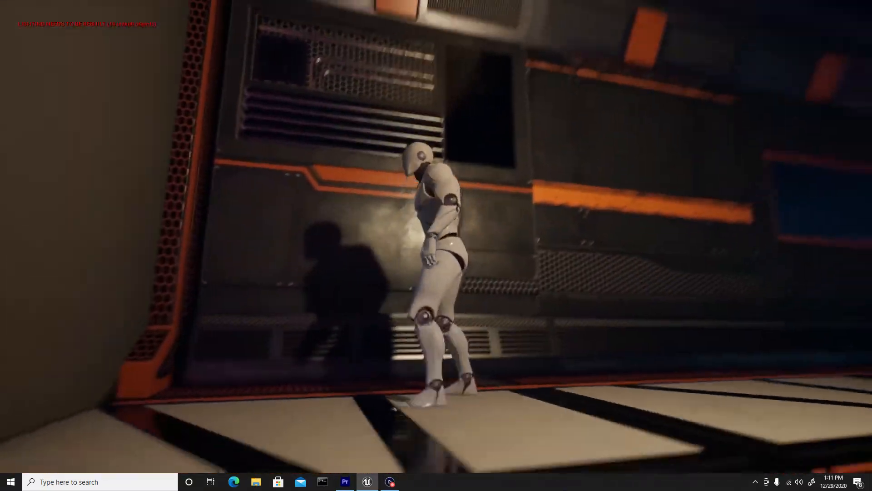
pyautogui.press('s')
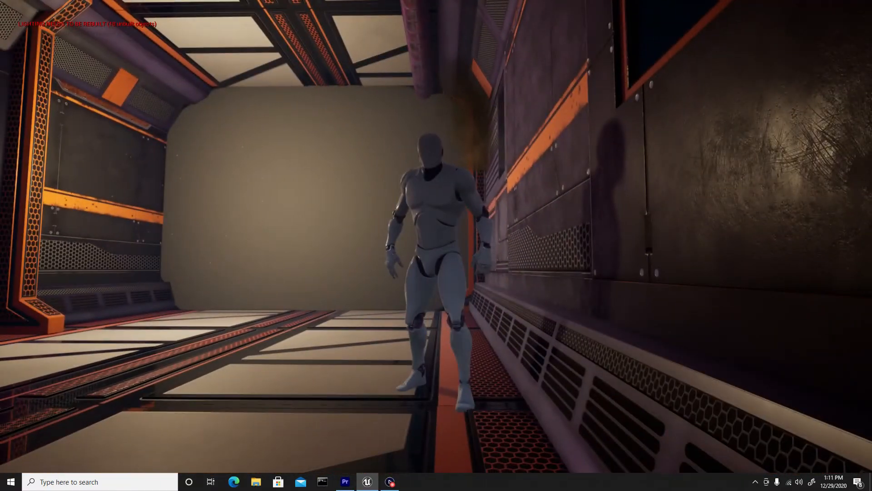
pyautogui.press('a')
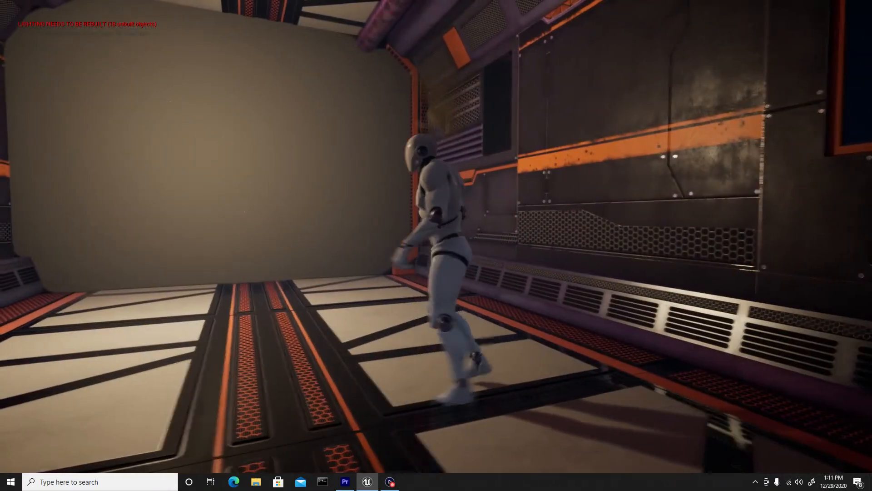
pyautogui.press('w')
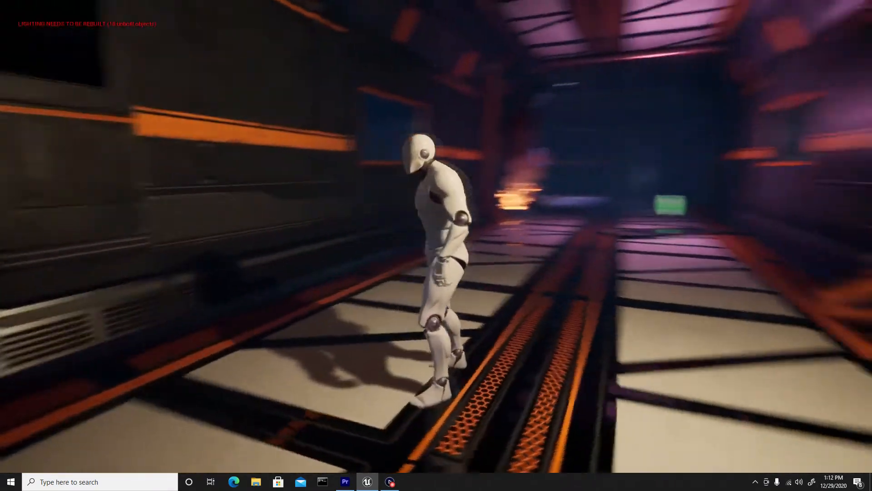
pyautogui.press('w')
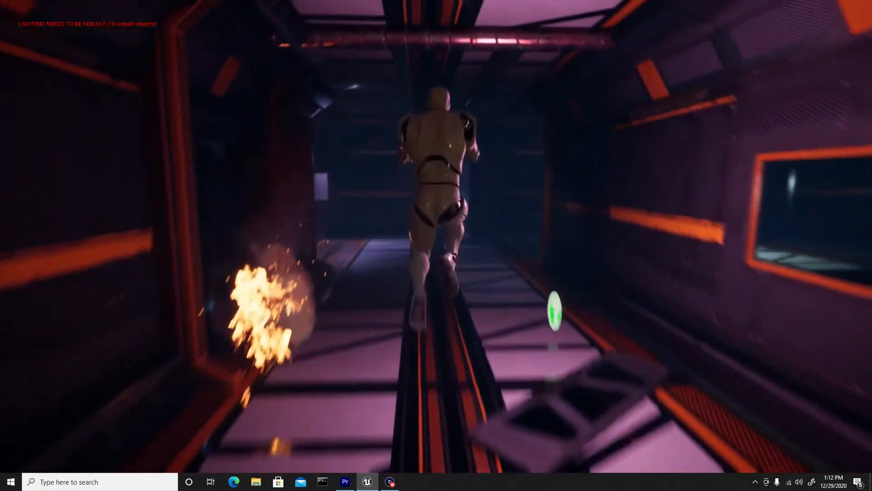